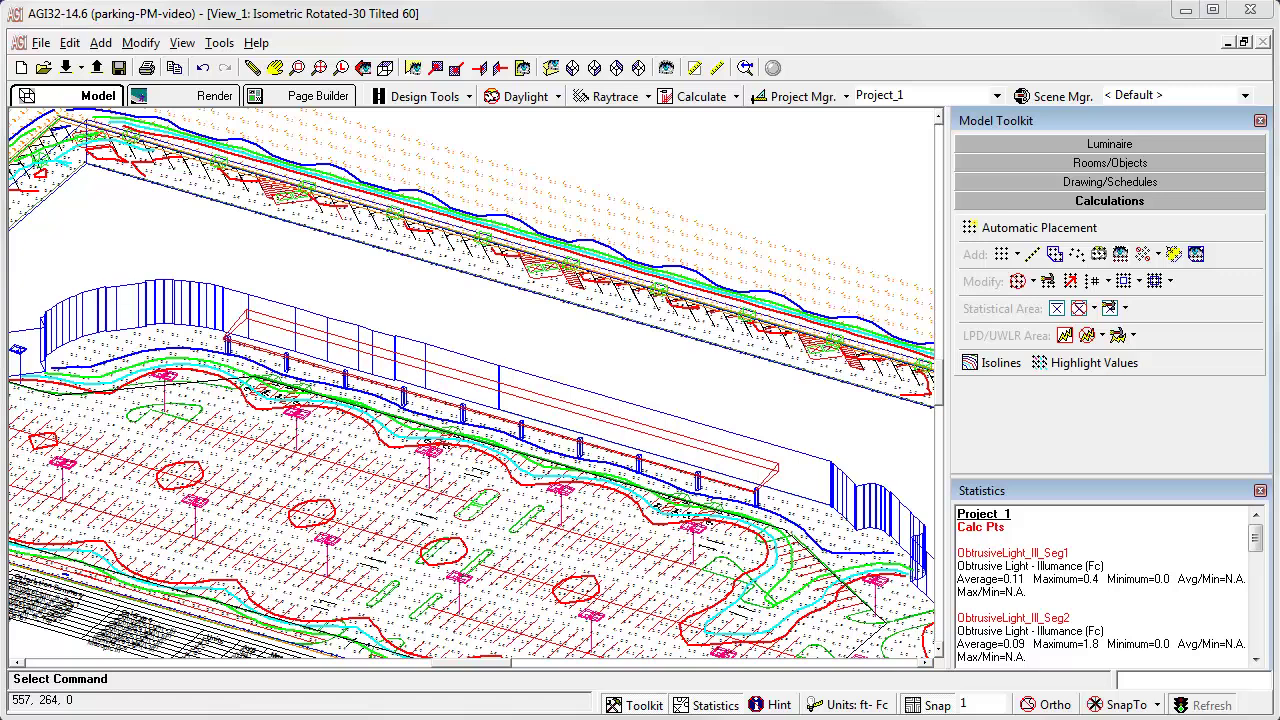
Open the Project Manager to see Parking-2010's 23 drawing layers alongside the unloaded Project_1
{"action": "left_click", "coordinate": [800, 100]}
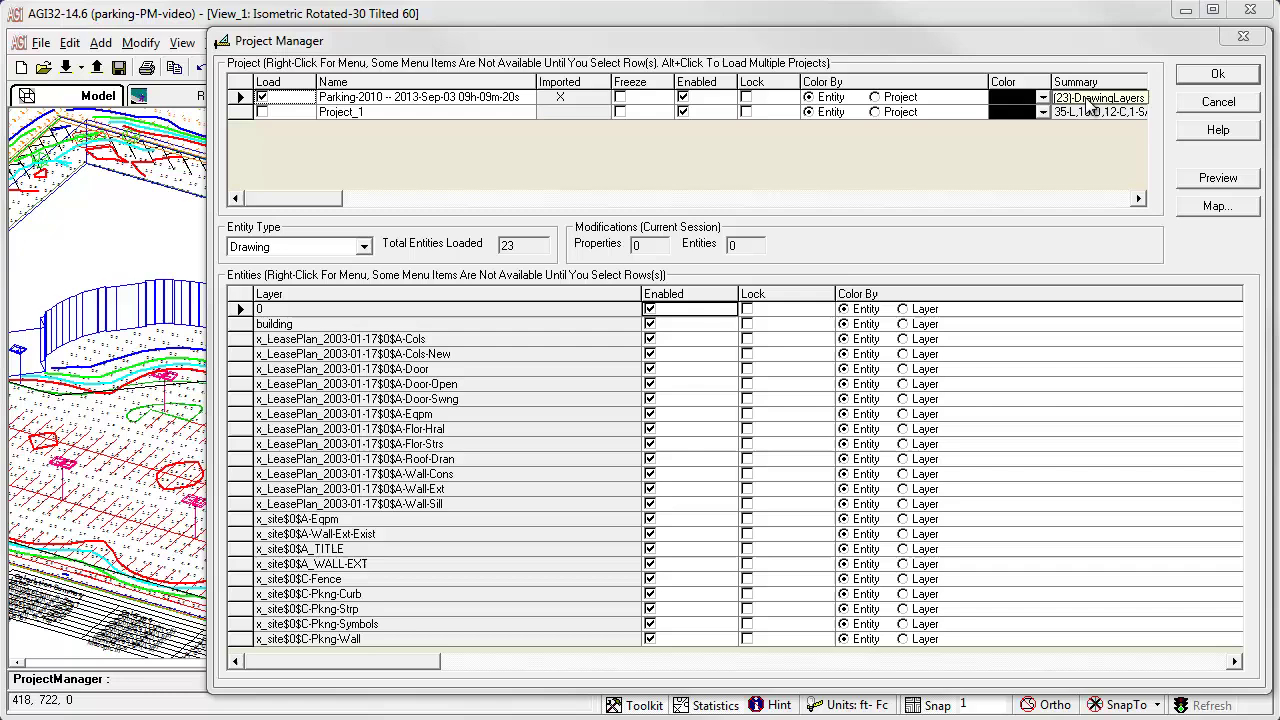
{"action": "left_click", "coordinate": [440, 113]}
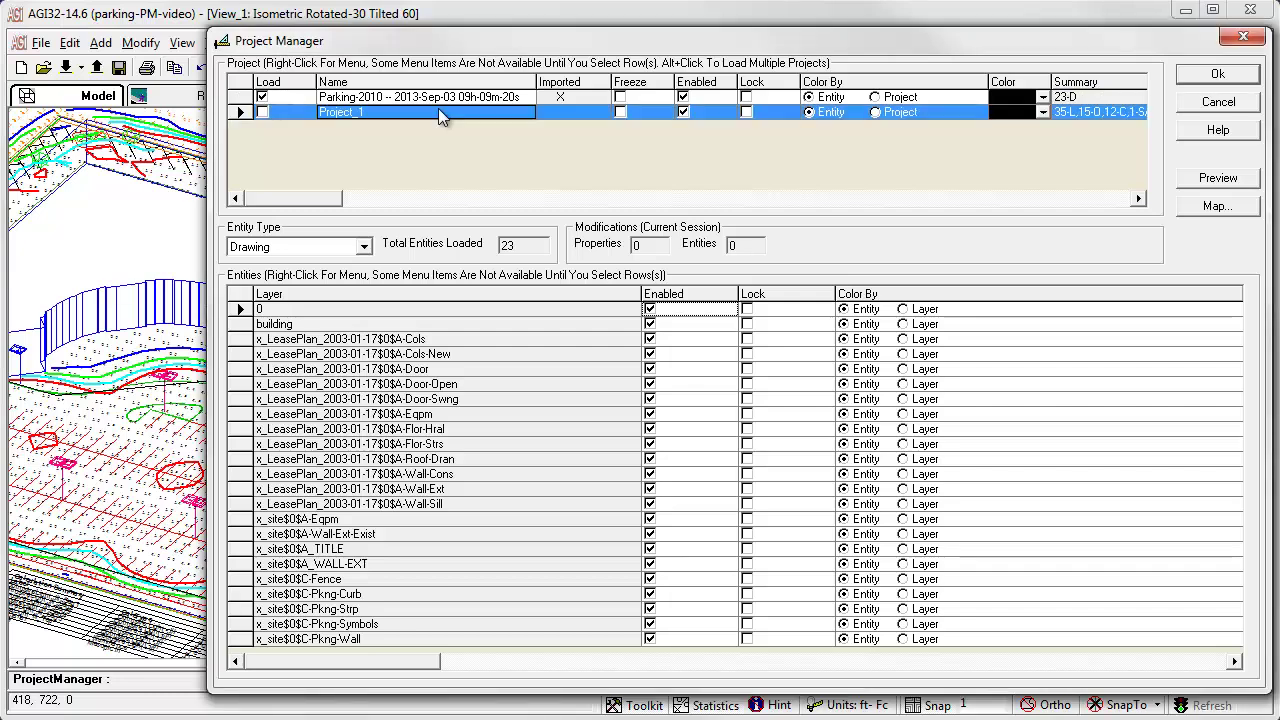
{"action": "right_click", "coordinate": [438, 113]}
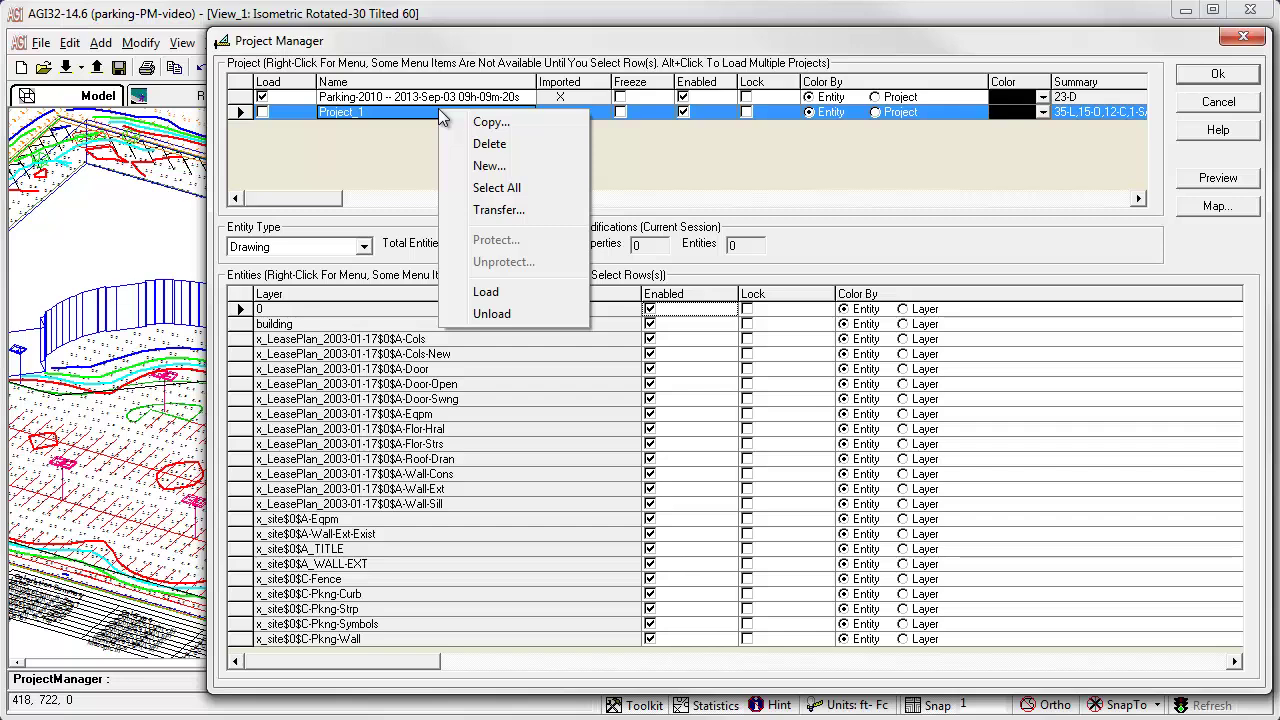
{"action": "left_click", "coordinate": [352, 133]}
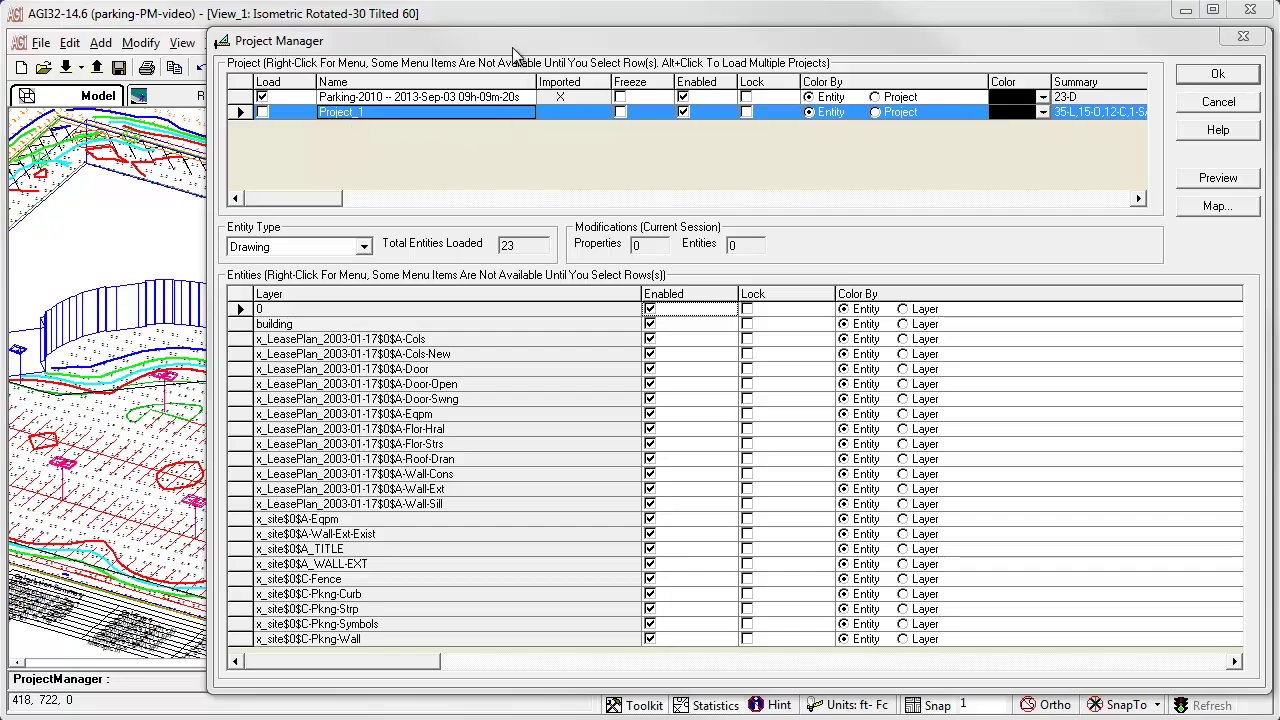
{"action": "left_click_drag", "start_coordinate": [512, 39], "coordinate": [323, 175]}
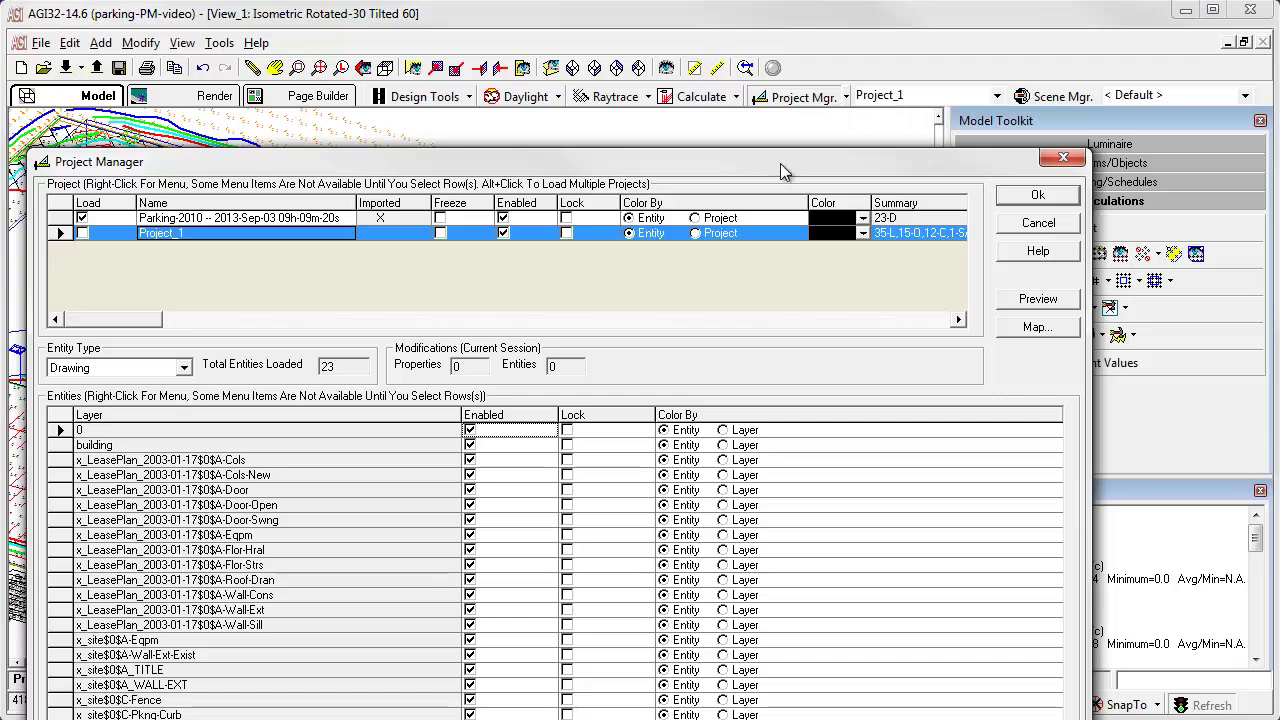
Load Project_1 to check its entity types, then reload Parking-2010 and list its entity types
{"action": "left_click_drag", "start_coordinate": [780, 163], "coordinate": [936, 40]}
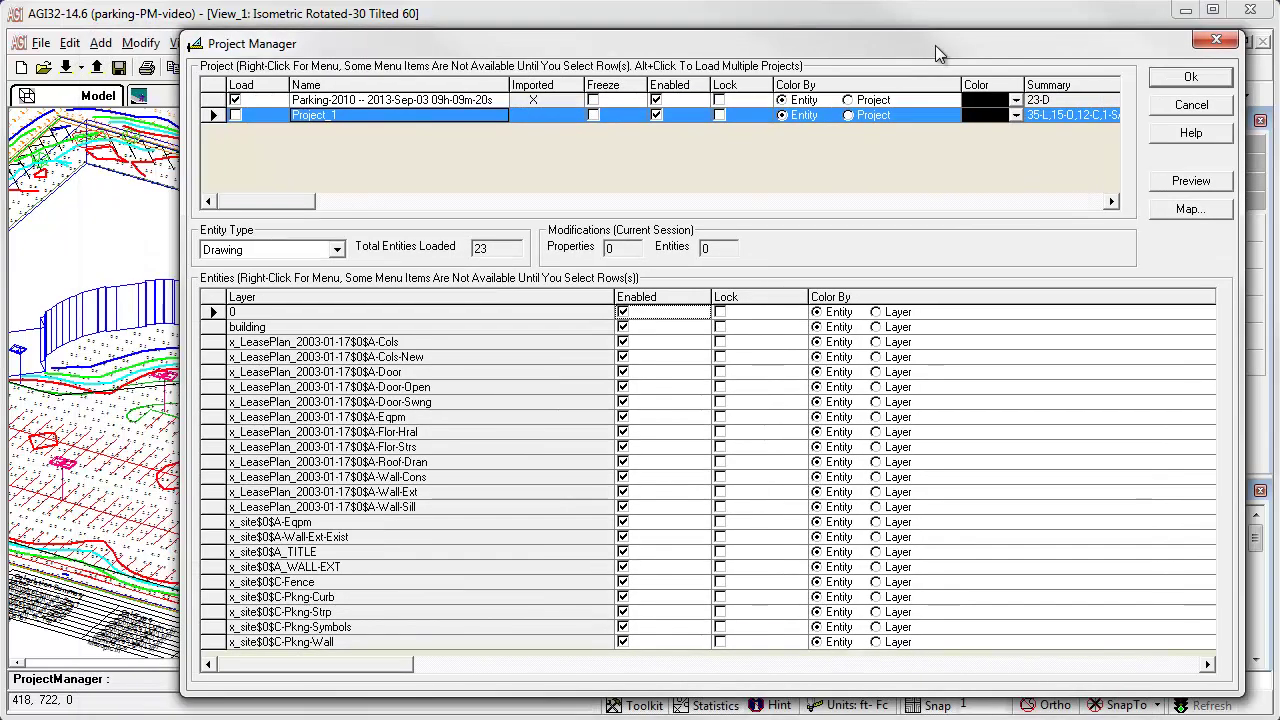
{"action": "left_click", "coordinate": [241, 118]}
{"action": "left_click", "coordinate": [241, 118]}
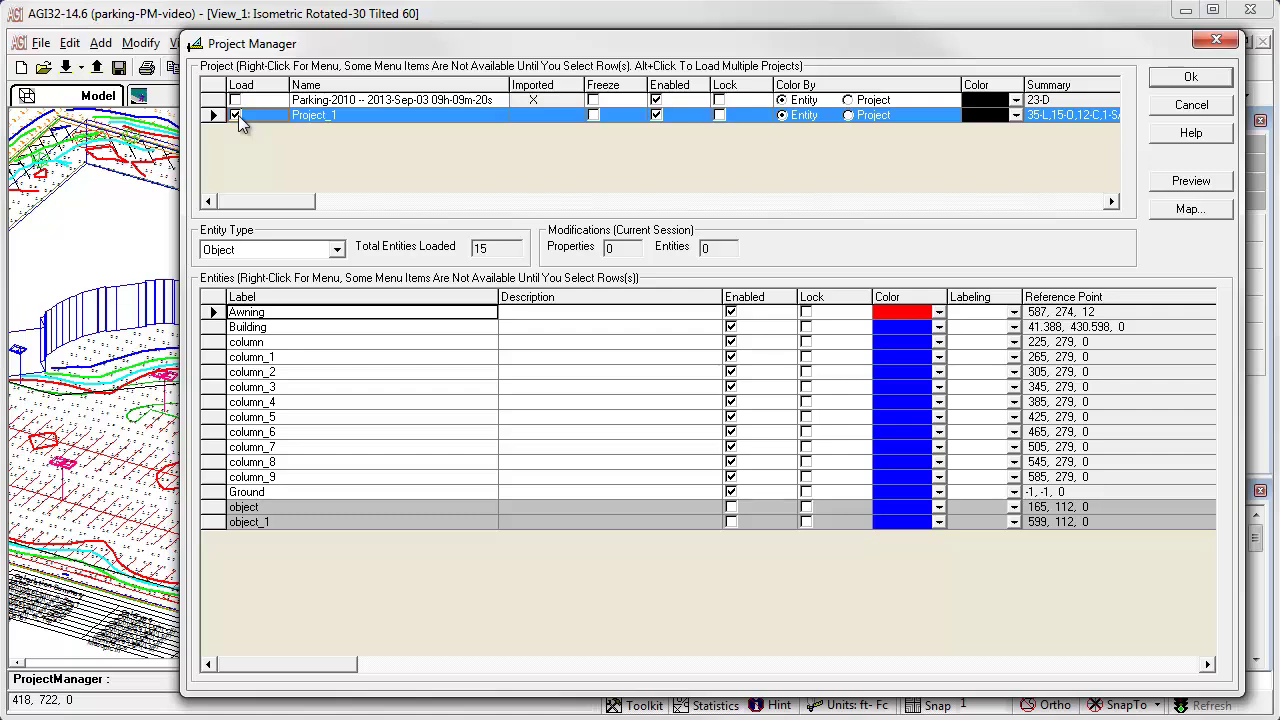
{"action": "left_click", "coordinate": [340, 250]}
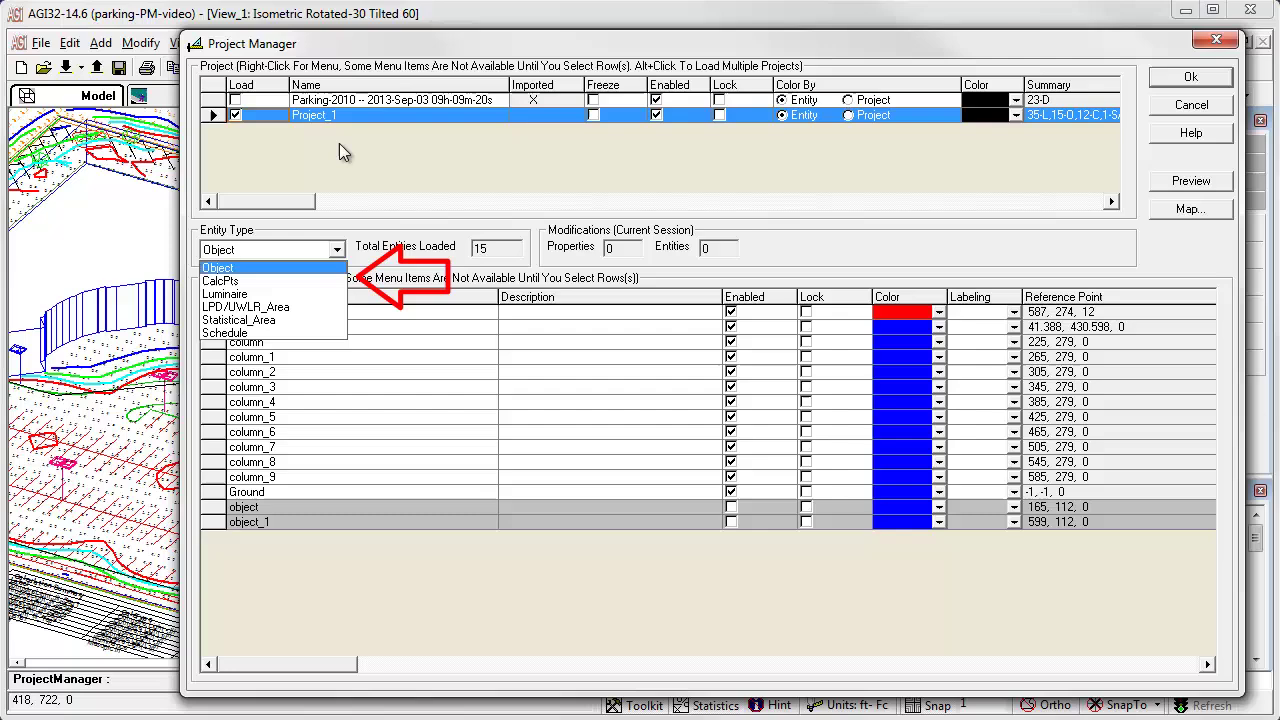
{"action": "left_click", "coordinate": [243, 104]}
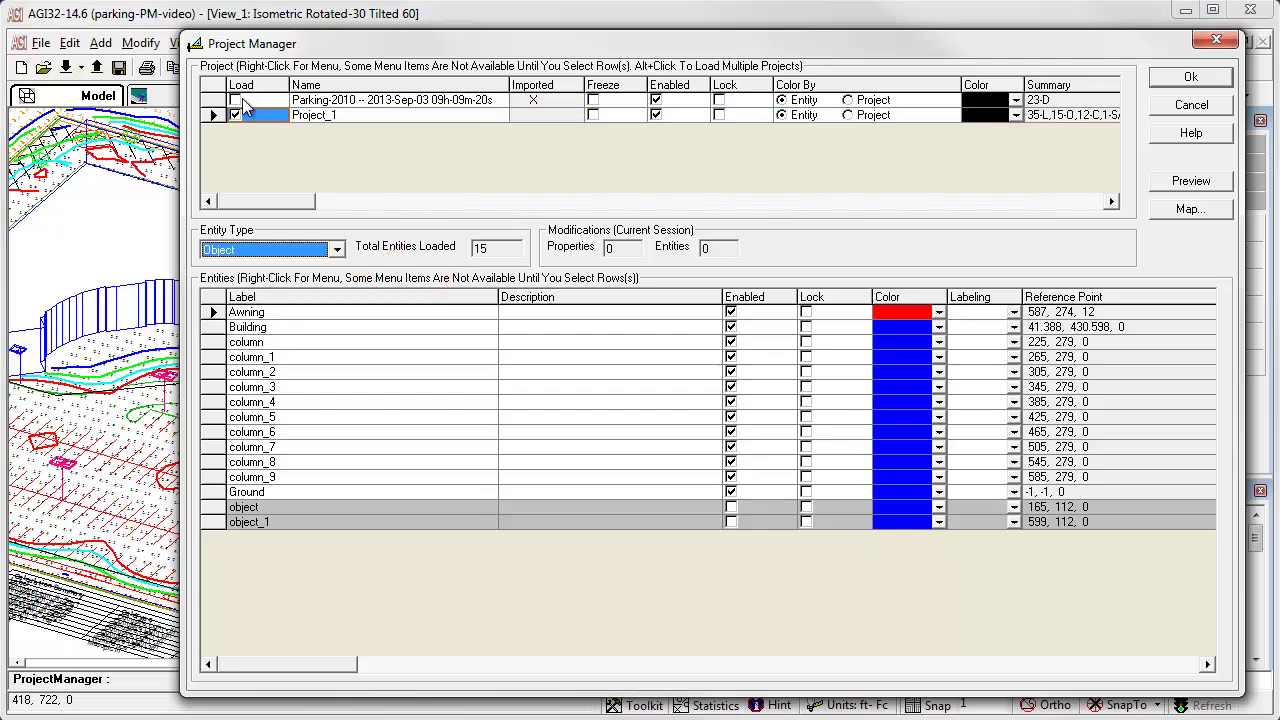
{"action": "left_click", "coordinate": [236, 101]}
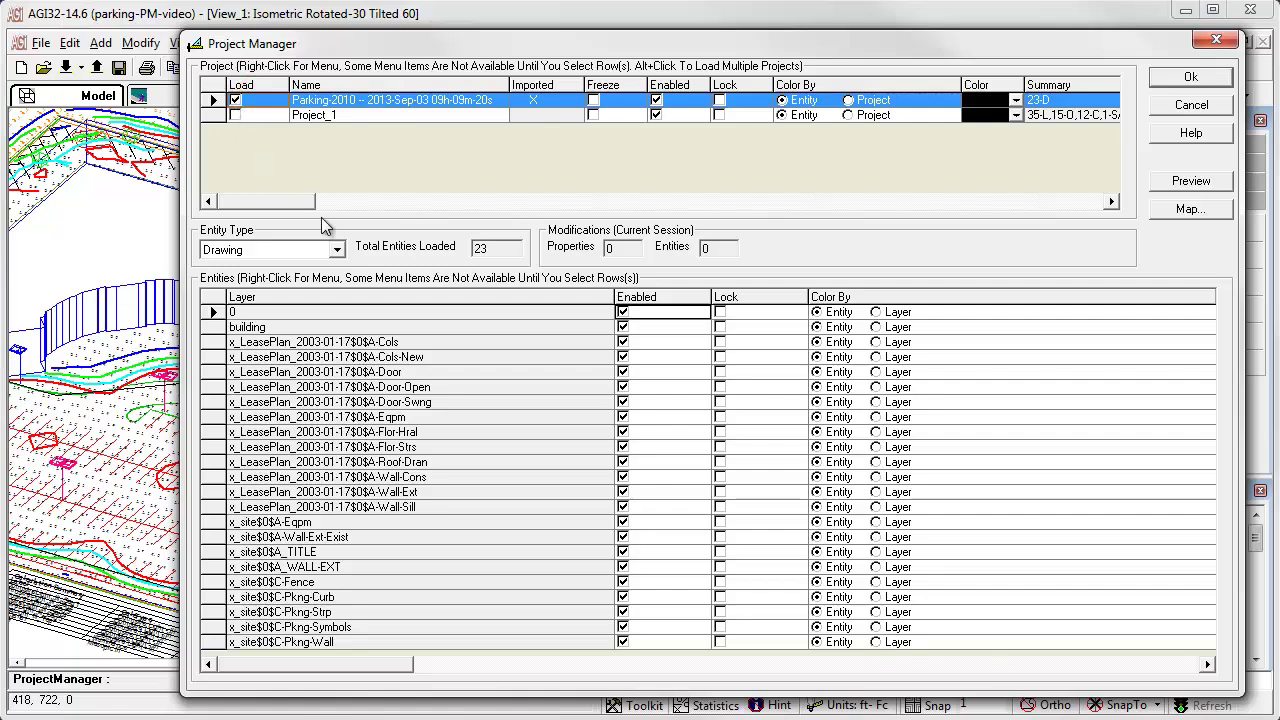
{"action": "left_click", "coordinate": [337, 250]}
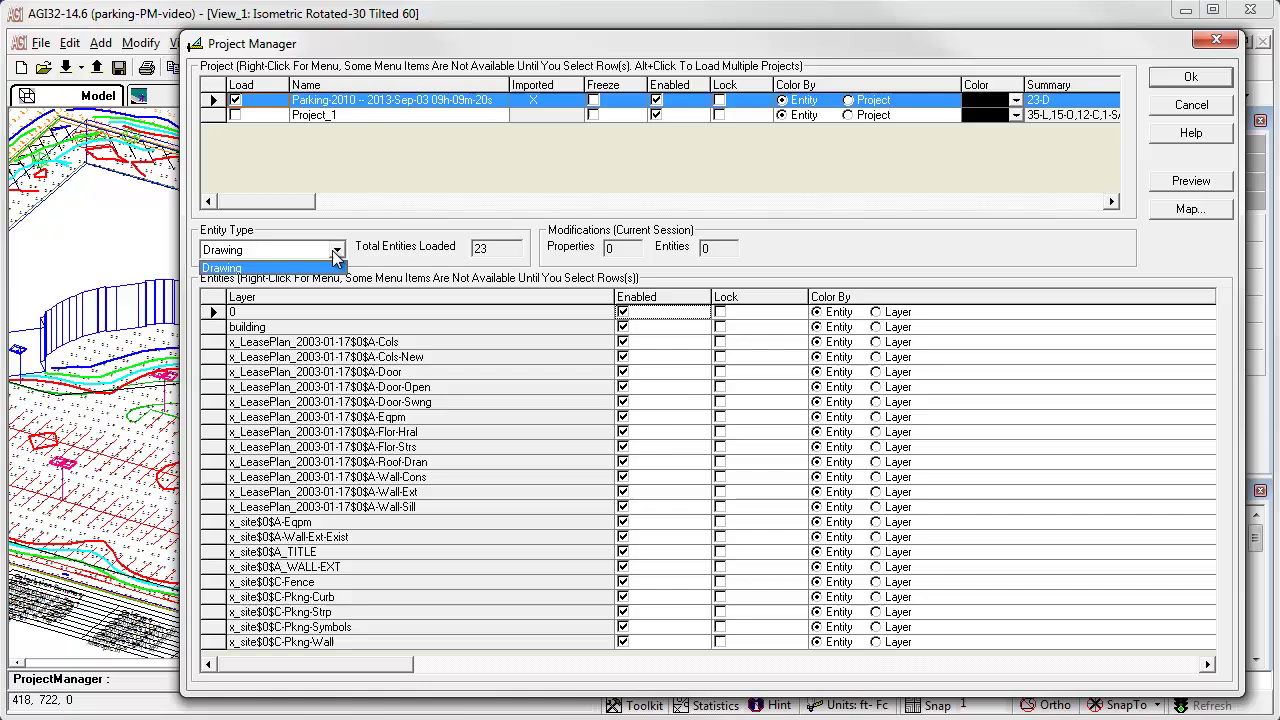
Multi-select layers such as Door-Open, Wall-Cons and Cols through Wall-Sill, then select all 23 layers
{"action": "left_click", "coordinate": [468, 387]}
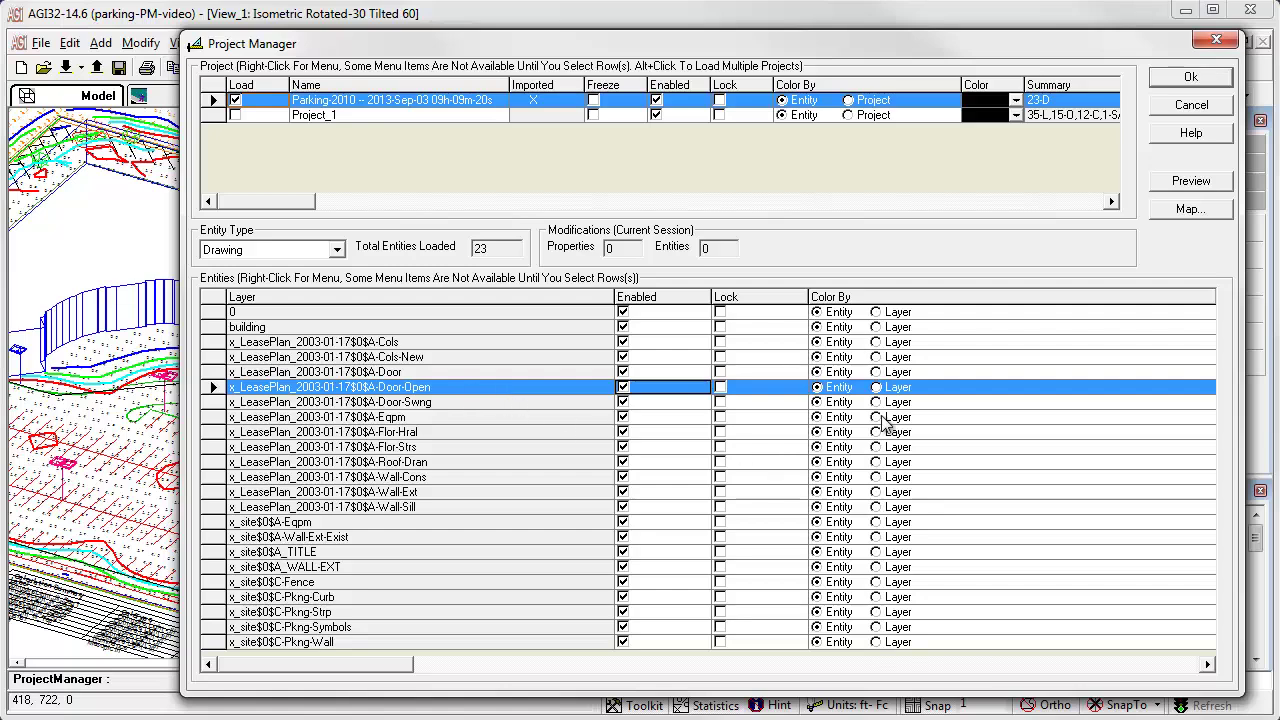
{"action": "left_click", "coordinate": [462, 476], "text": "ctrl"}
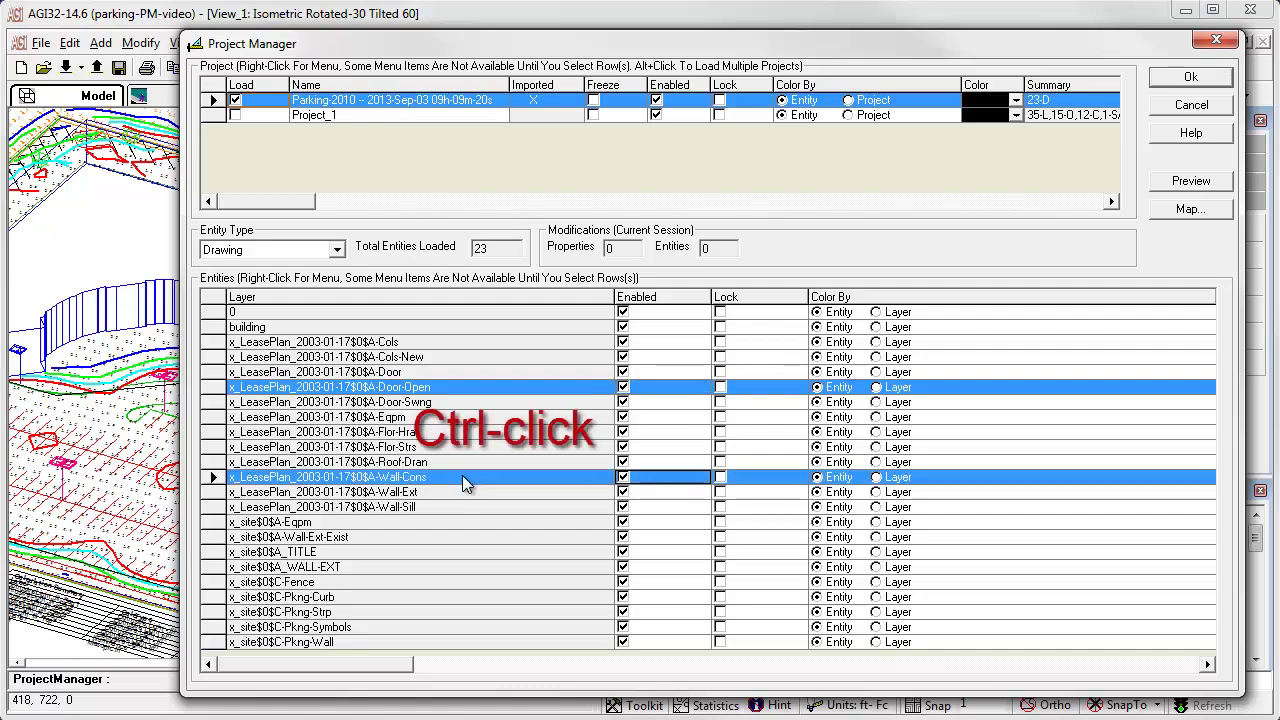
{"action": "left_click", "coordinate": [449, 534], "text": "ctrl"}
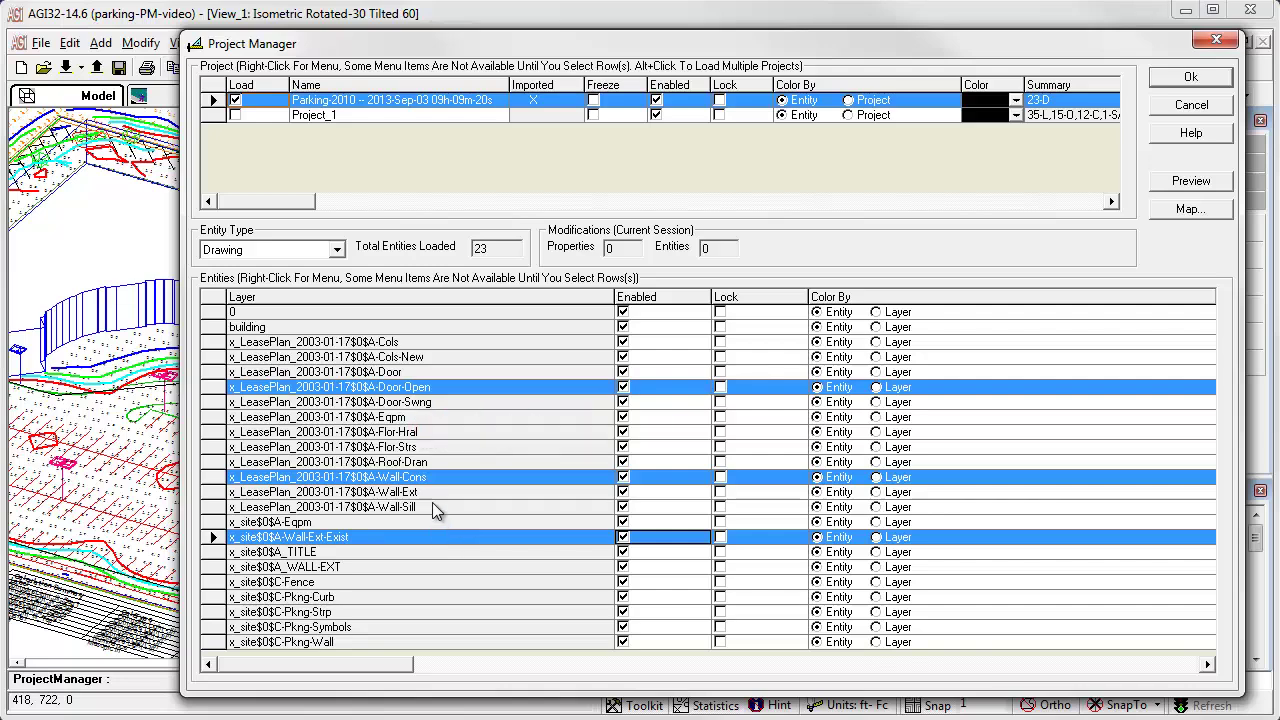
{"action": "left_click", "coordinate": [458, 356]}
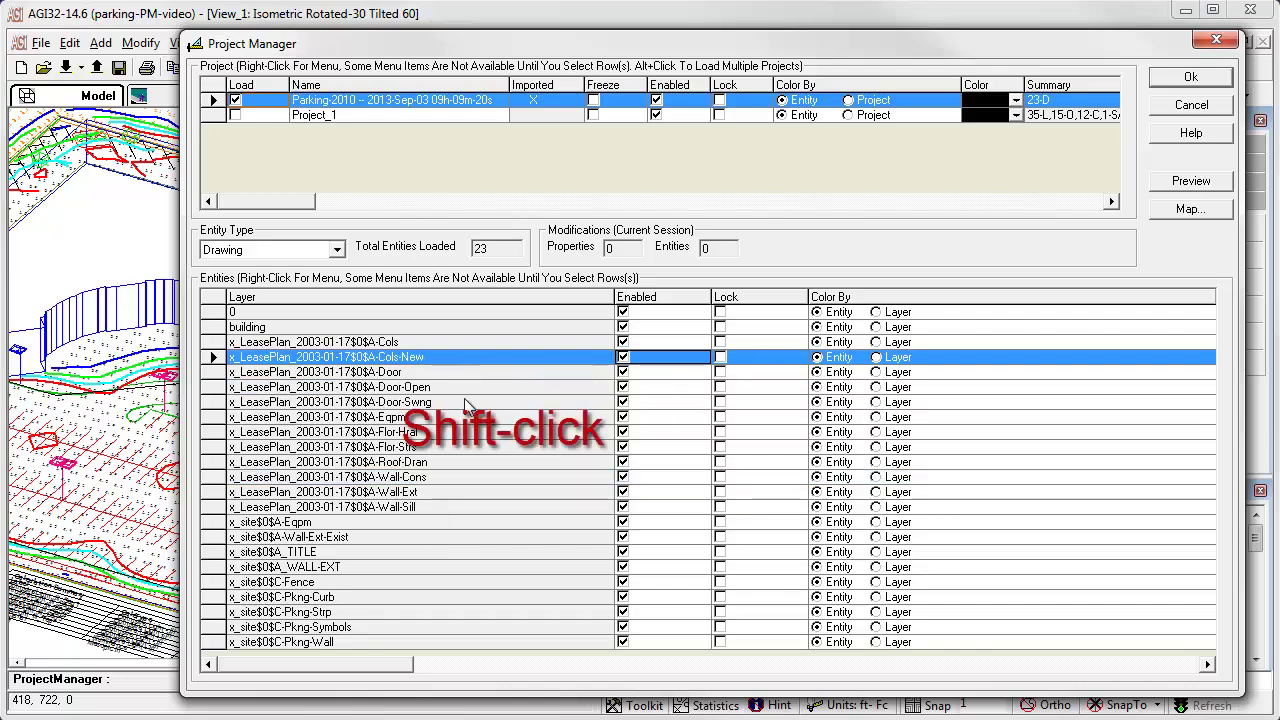
{"action": "left_click", "coordinate": [461, 511], "text": "shift"}
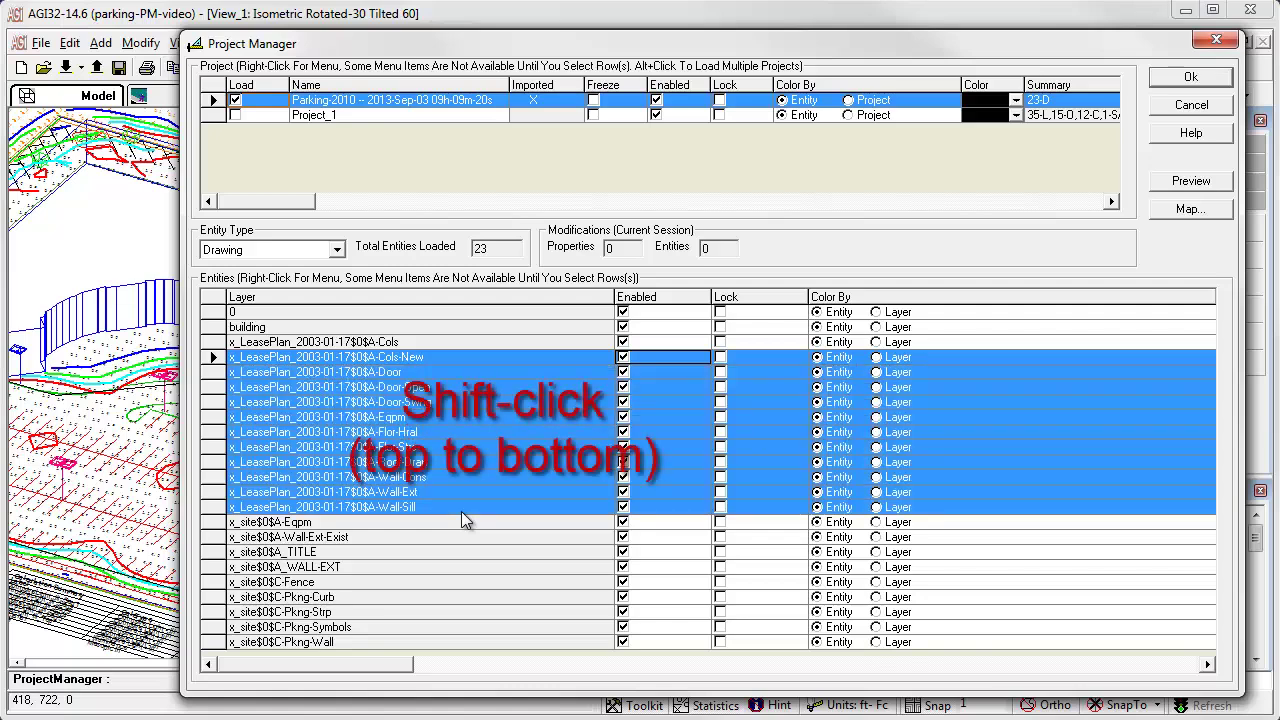
{"action": "left_click", "coordinate": [490, 343]}
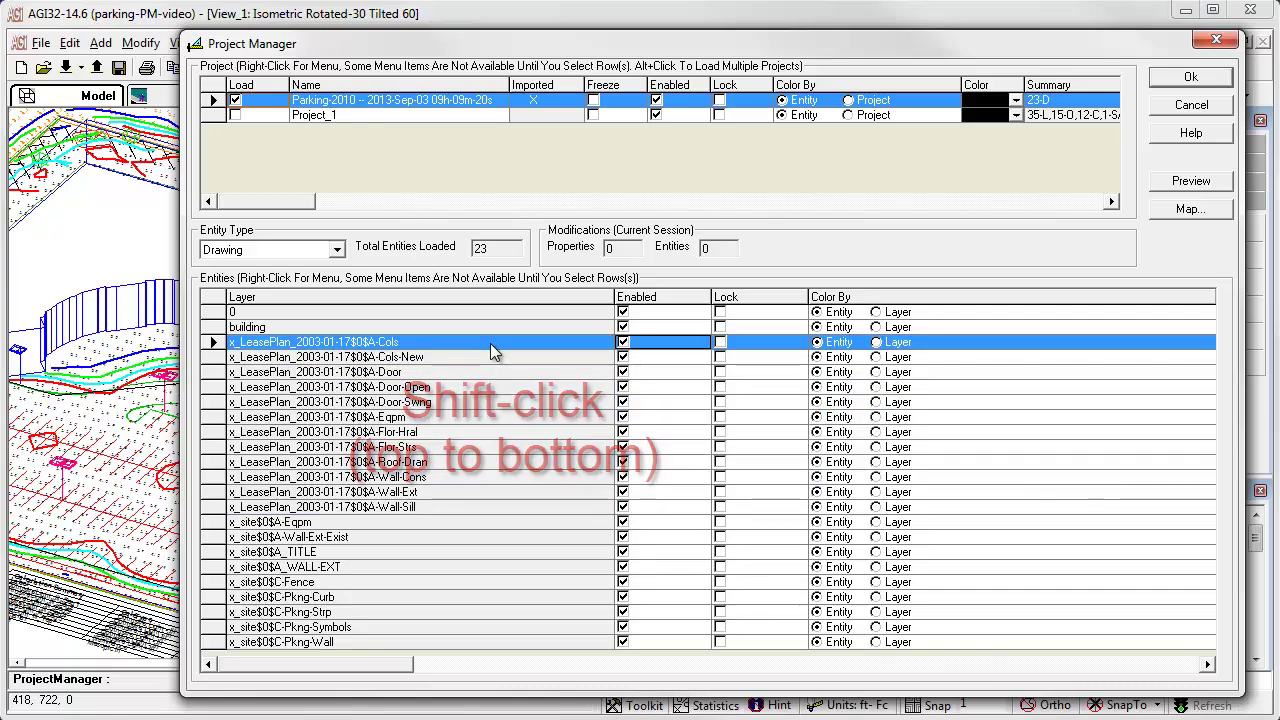
{"action": "left_click", "coordinate": [482, 506], "text": "shift"}
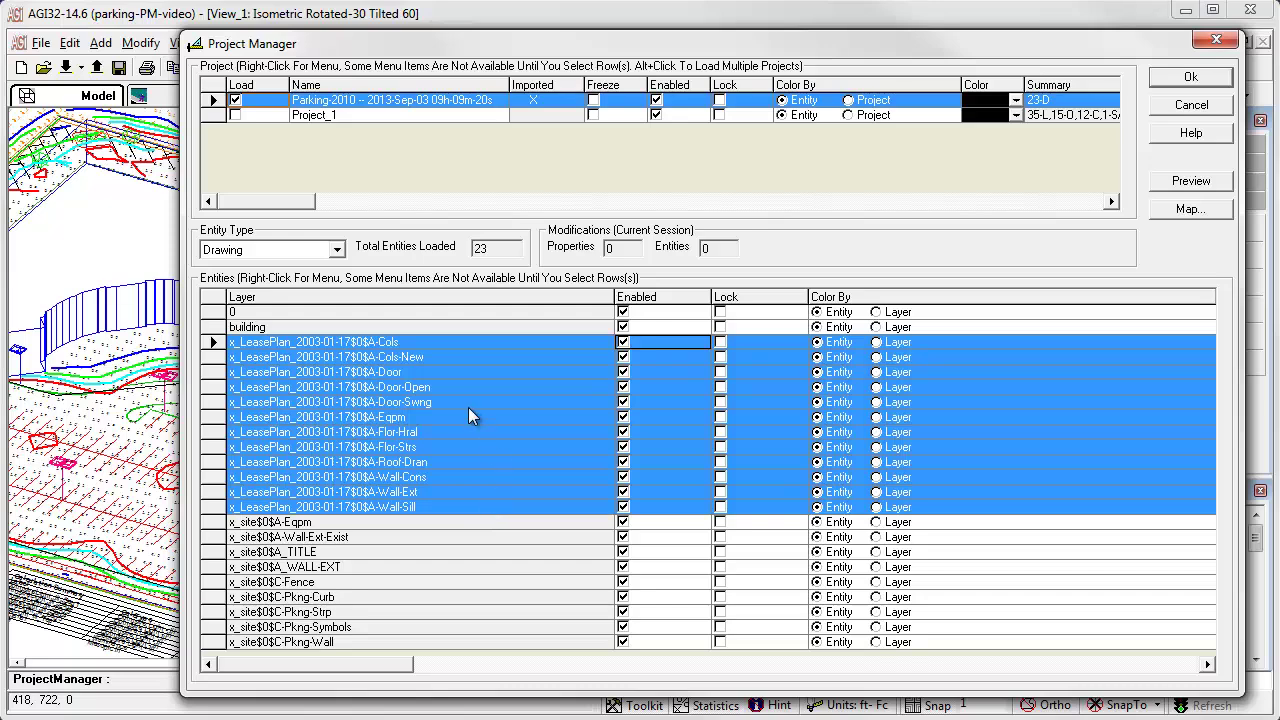
{"action": "left_click", "coordinate": [222, 301]}
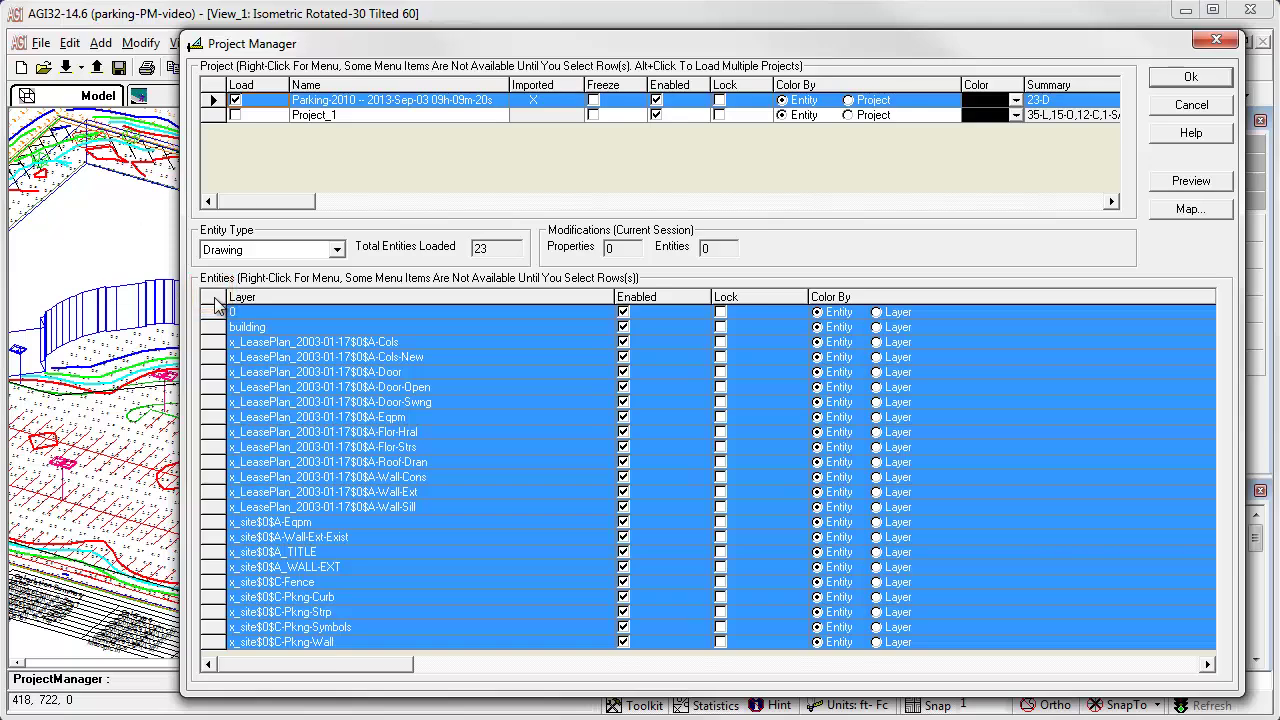
Narrow the selection to layer 0 and toggle its Enabled setting off and back on
{"action": "right_click", "coordinate": [493, 368]}
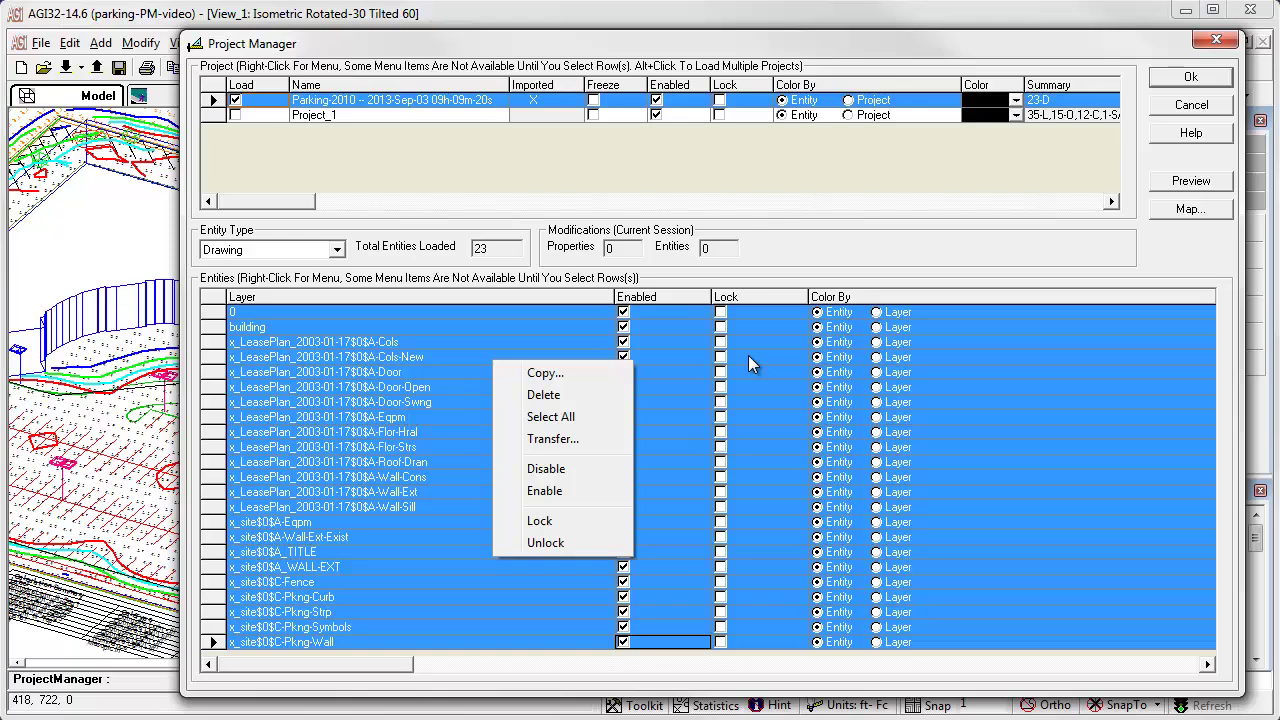
{"action": "left_click", "coordinate": [604, 312]}
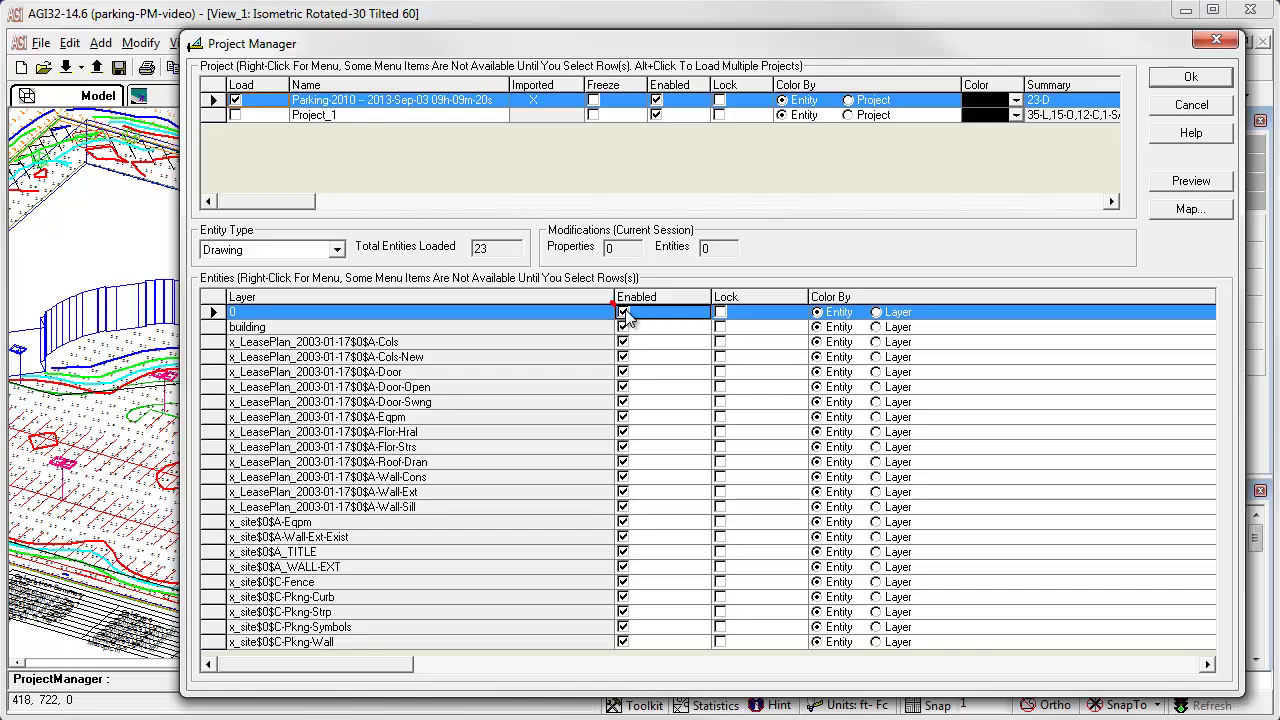
{"action": "left_click", "coordinate": [623, 312]}
{"action": "left_click", "coordinate": [623, 312]}
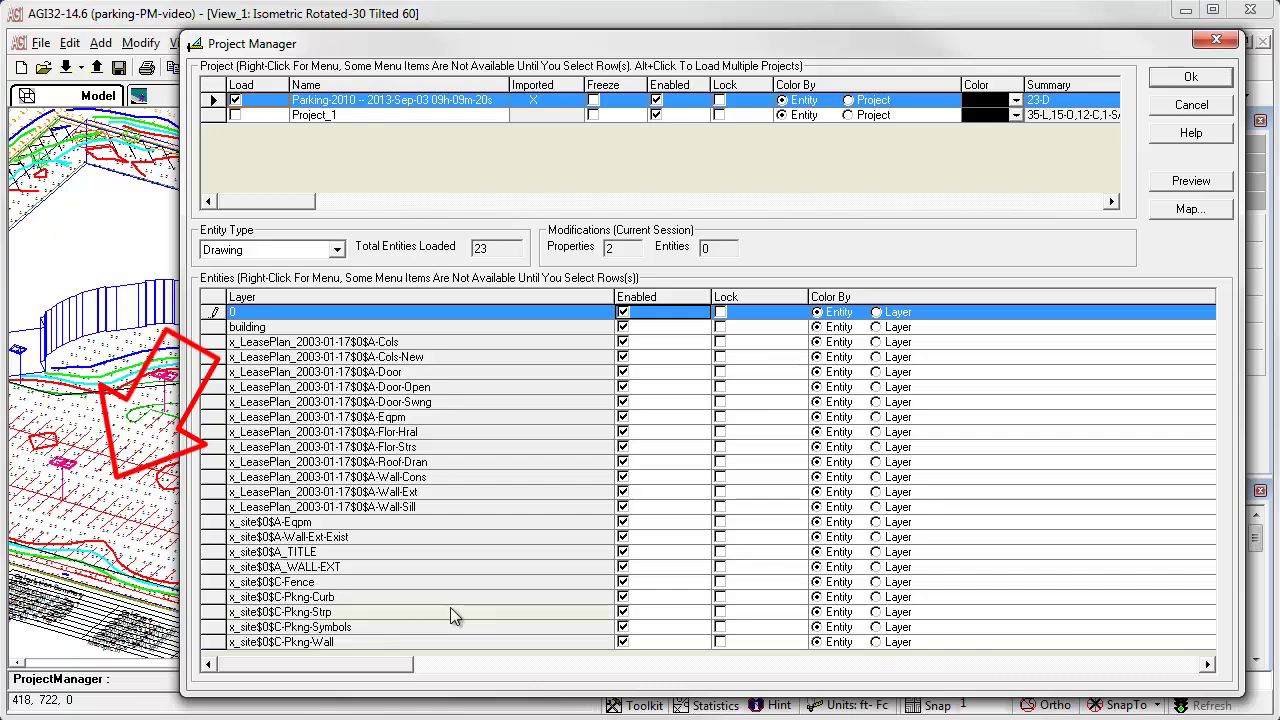
Disable x_site$0$C-Pkng-Strp and preview, then re-enable it and preview again
{"action": "left_click", "coordinate": [630, 613]}
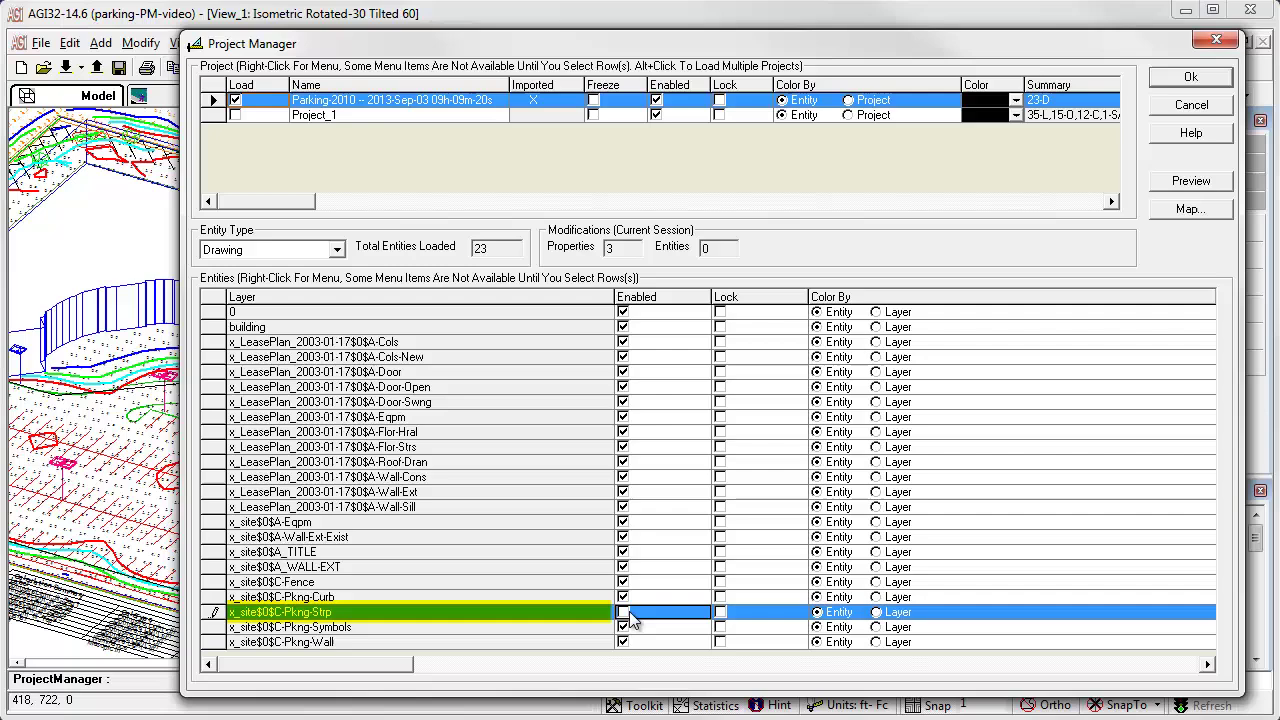
{"action": "left_click", "coordinate": [1193, 185]}
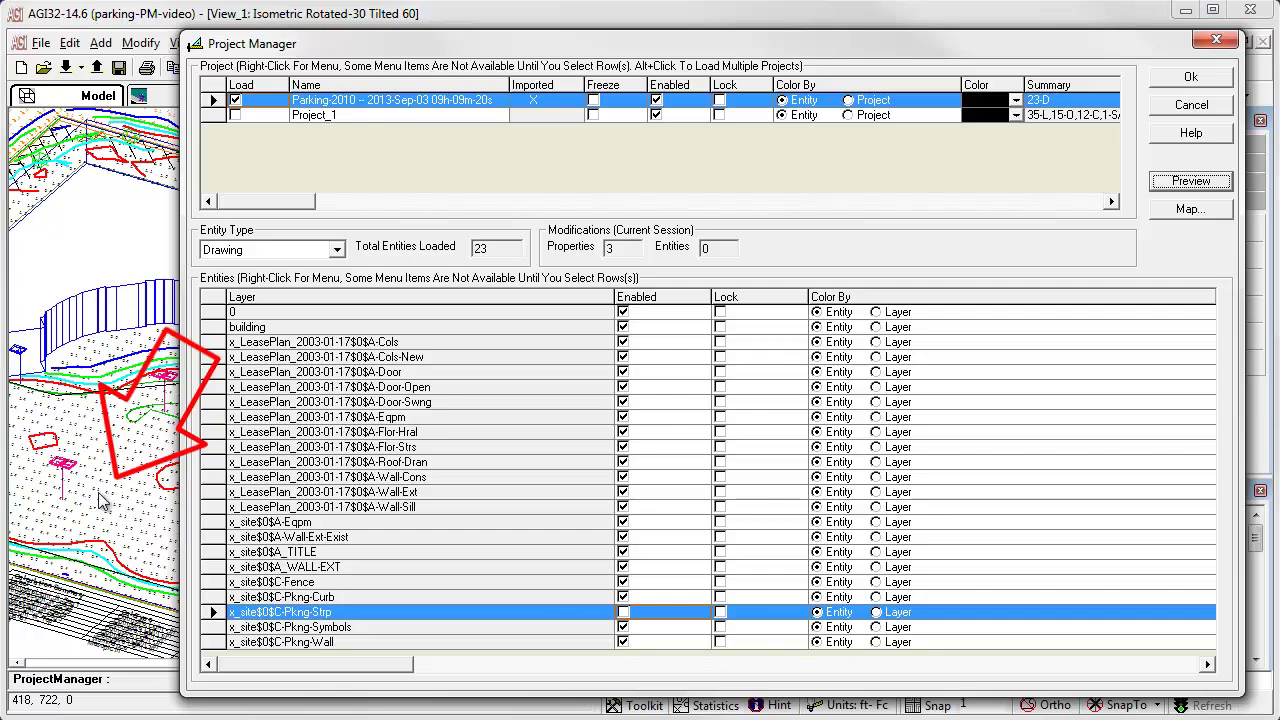
{"action": "left_click", "coordinate": [626, 613]}
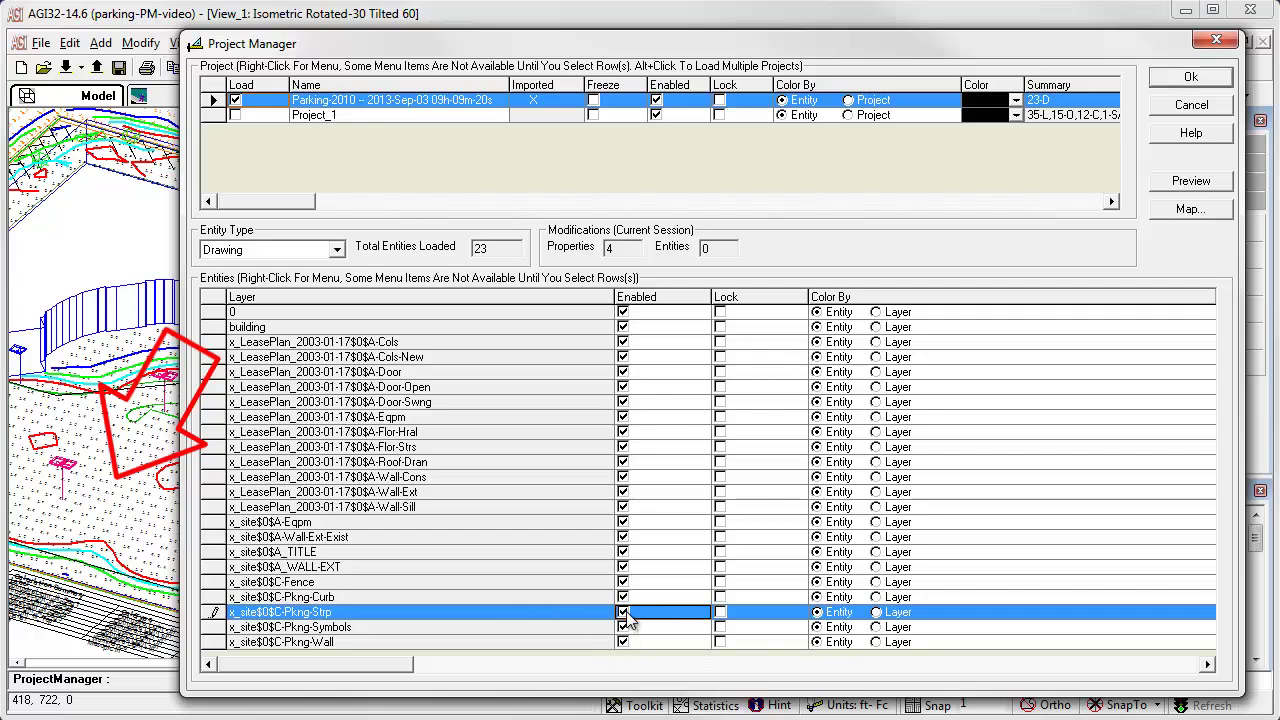
{"action": "left_click", "coordinate": [1185, 183]}
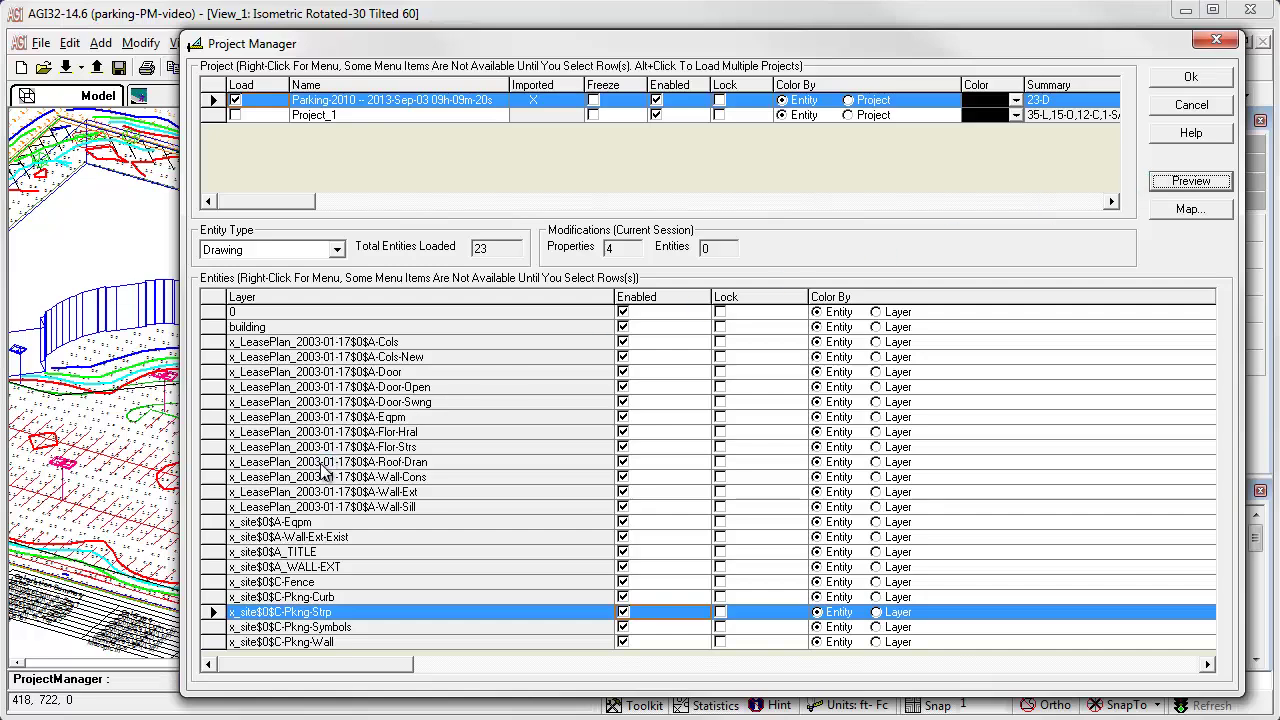
{"action": "left_click", "coordinate": [450, 343]}
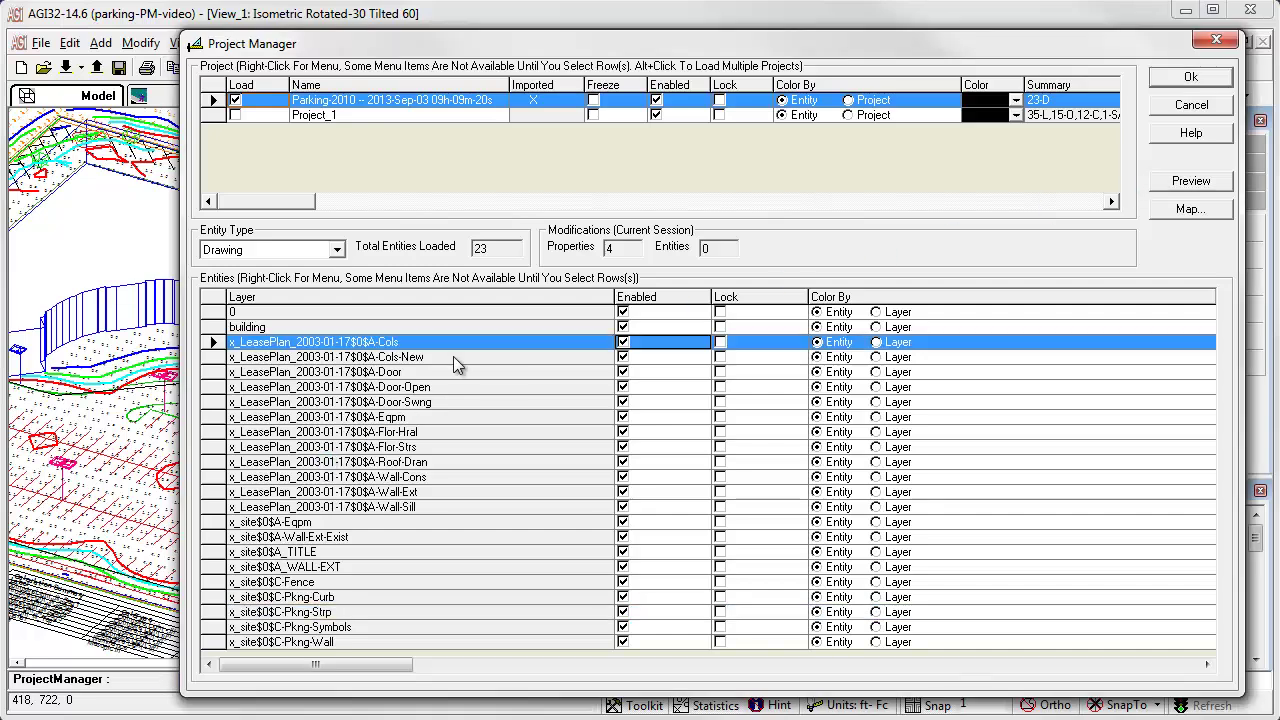
Load Project_1 and switch the entity type to Luminaire
{"action": "left_click", "coordinate": [238, 115]}
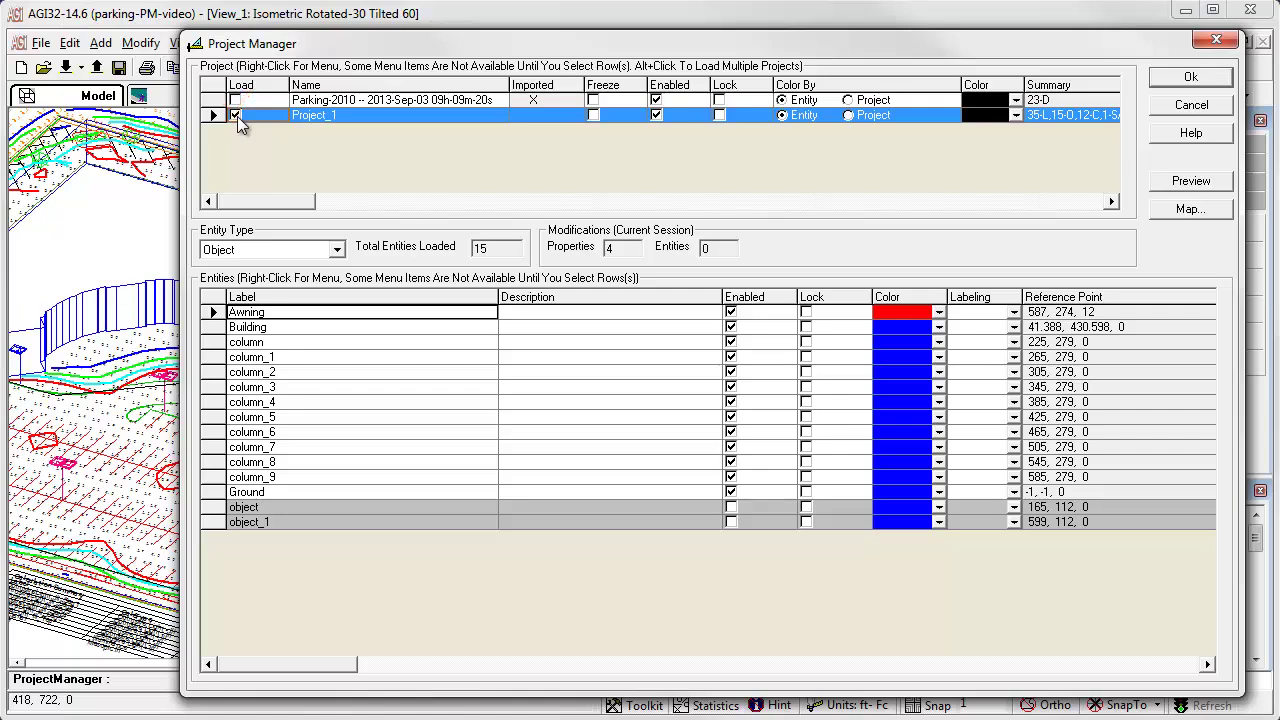
{"action": "left_click", "coordinate": [338, 250]}
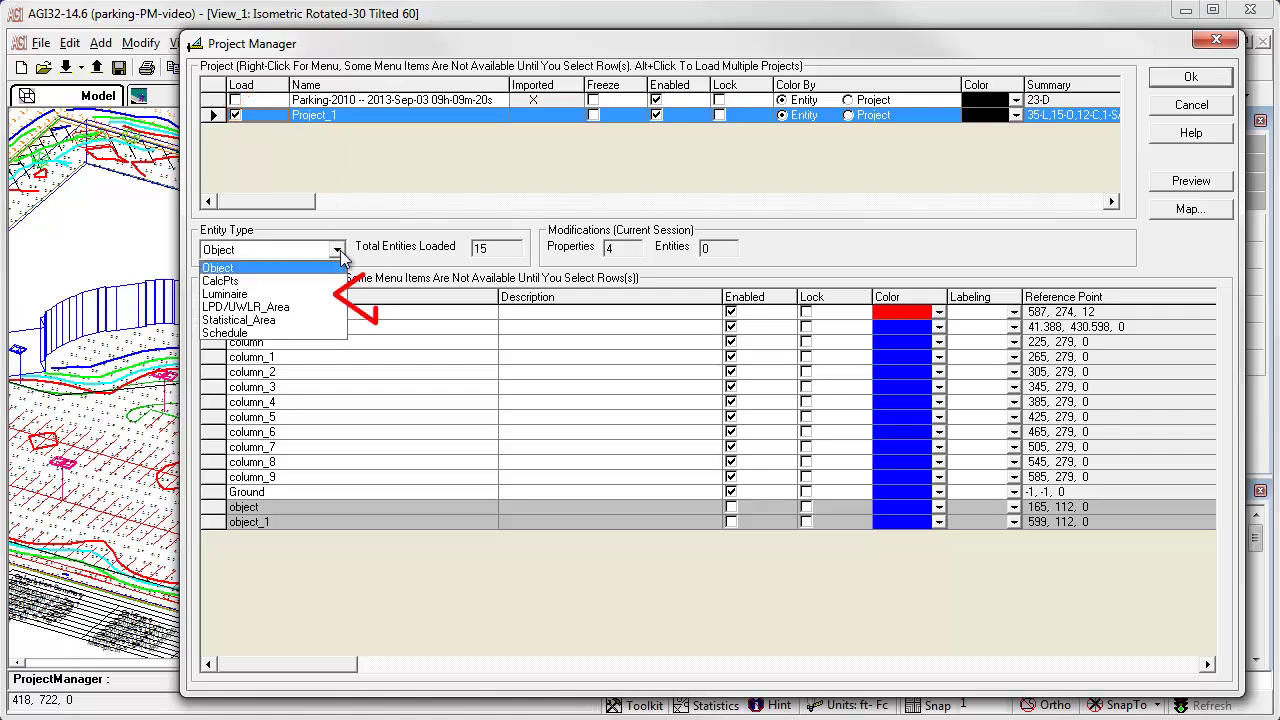
{"action": "left_click", "coordinate": [310, 292]}
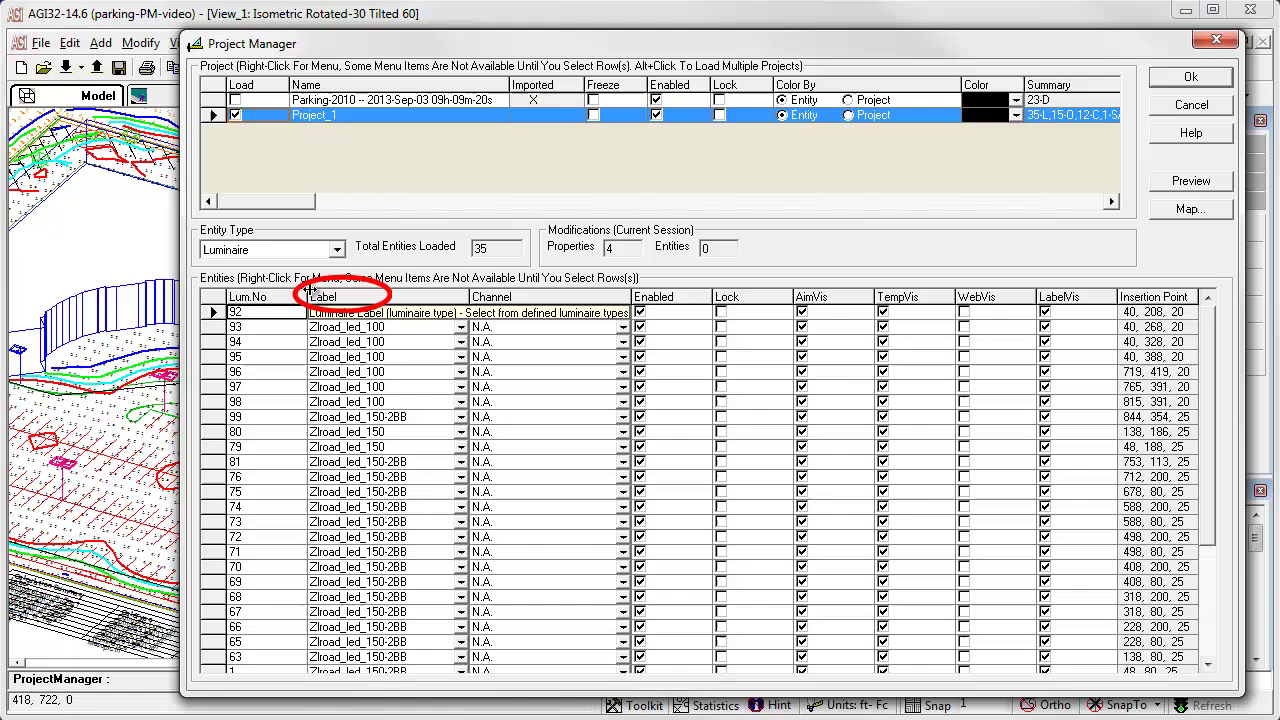
Sort luminaires by label in reverse and select Zlroad_led_100 luminaires 98 through 82
{"action": "left_click", "coordinate": [374, 298]}
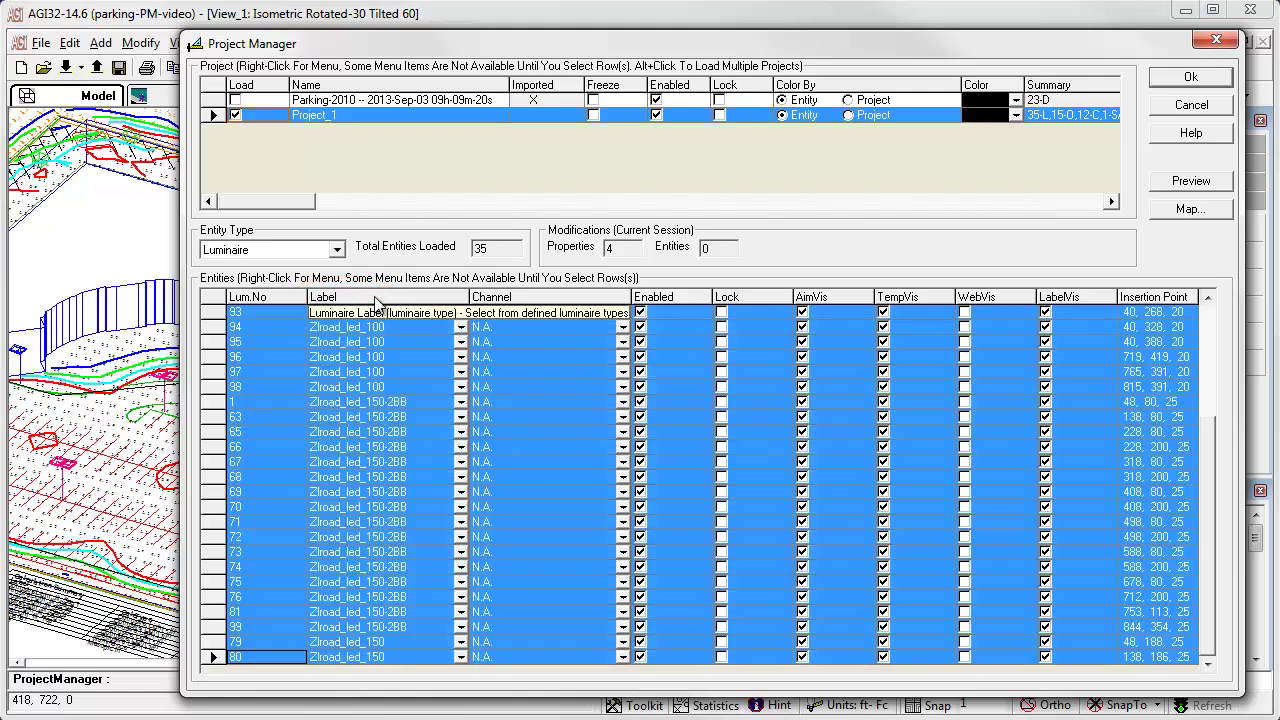
{"action": "left_click", "coordinate": [375, 298]}
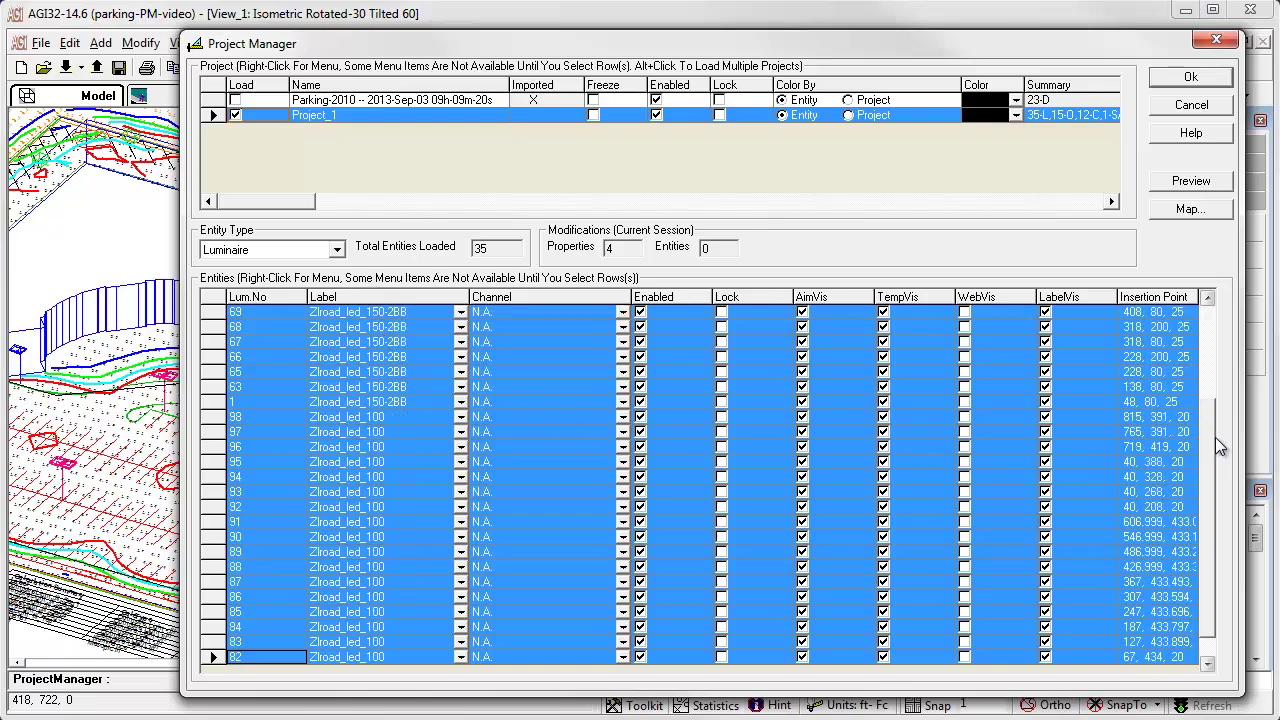
{"action": "scroll", "coordinate": [393, 338], "scroll_direction": "up", "scroll_amount": 4}
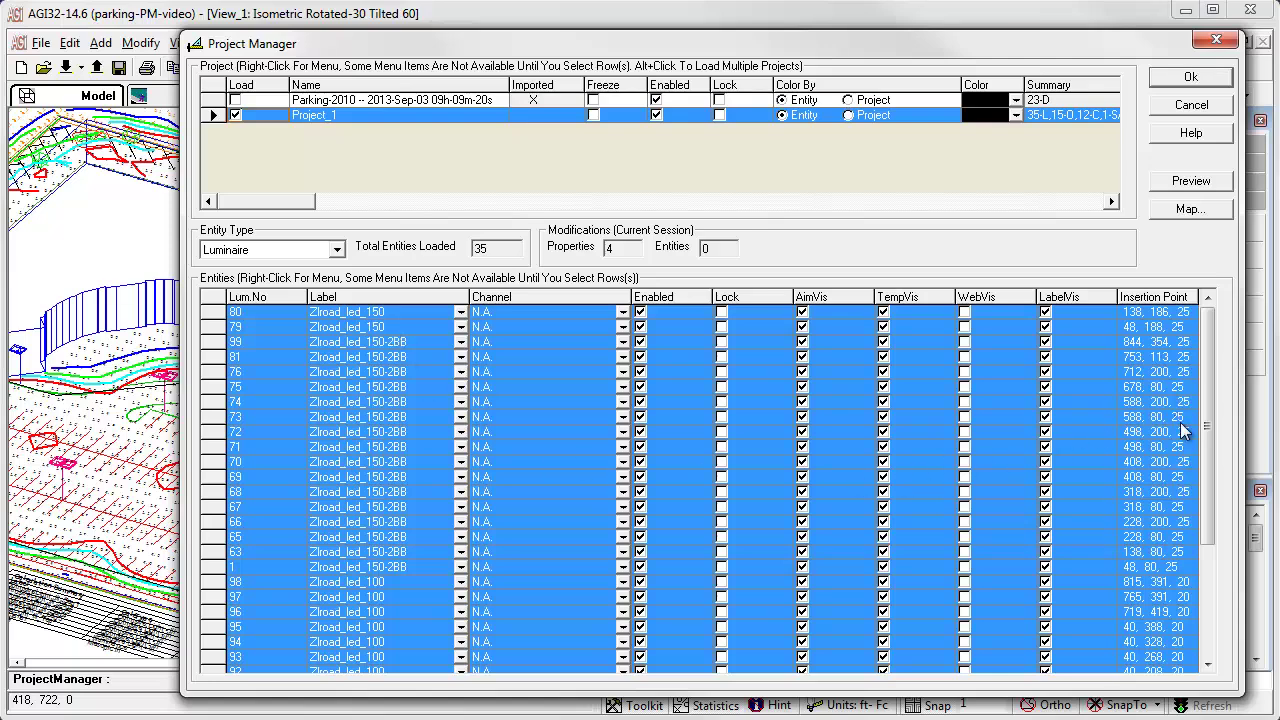
{"action": "left_click_drag", "start_coordinate": [1221, 465], "coordinate": [1227, 575]}
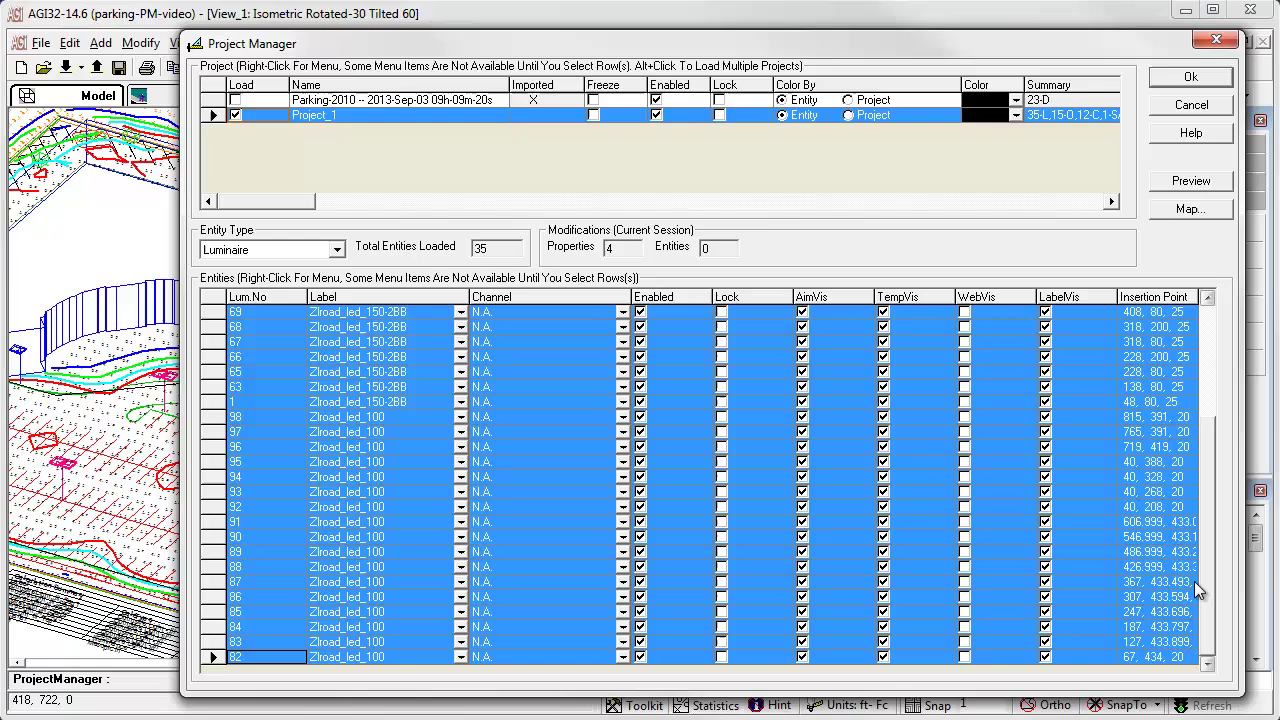
{"action": "left_click", "coordinate": [248, 417]}
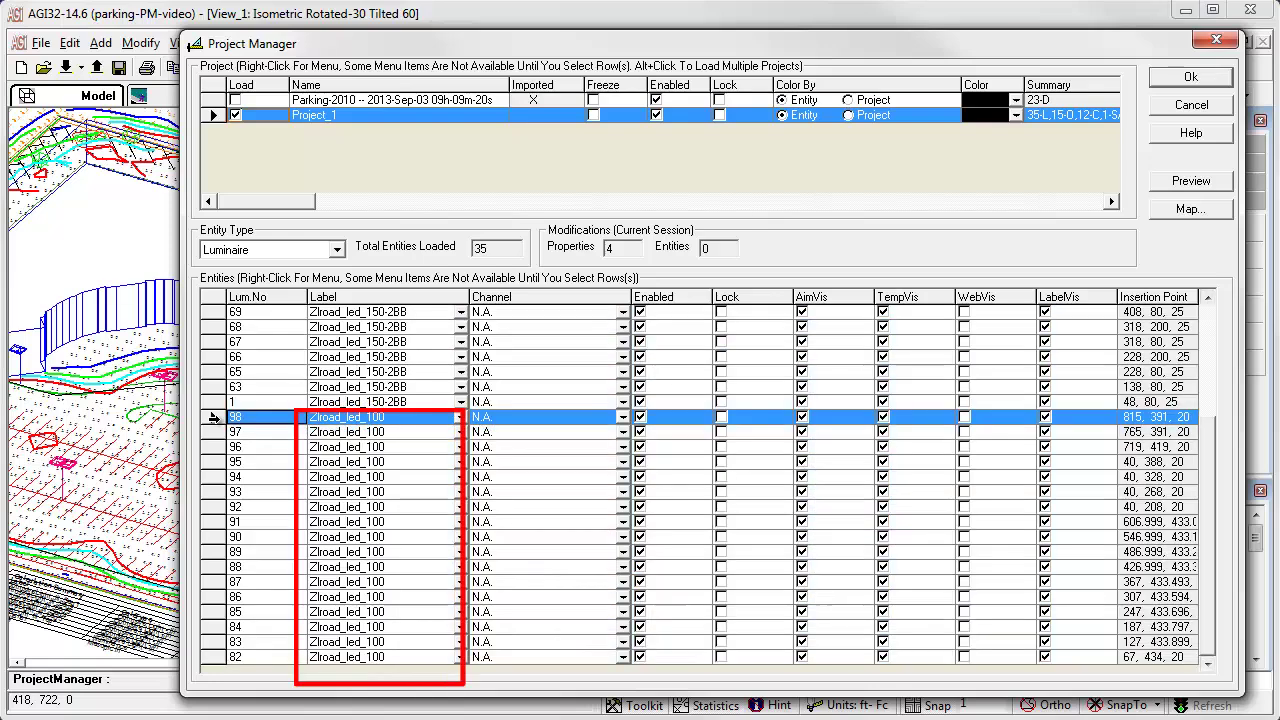
{"action": "left_click", "coordinate": [240, 656], "text": "shift"}
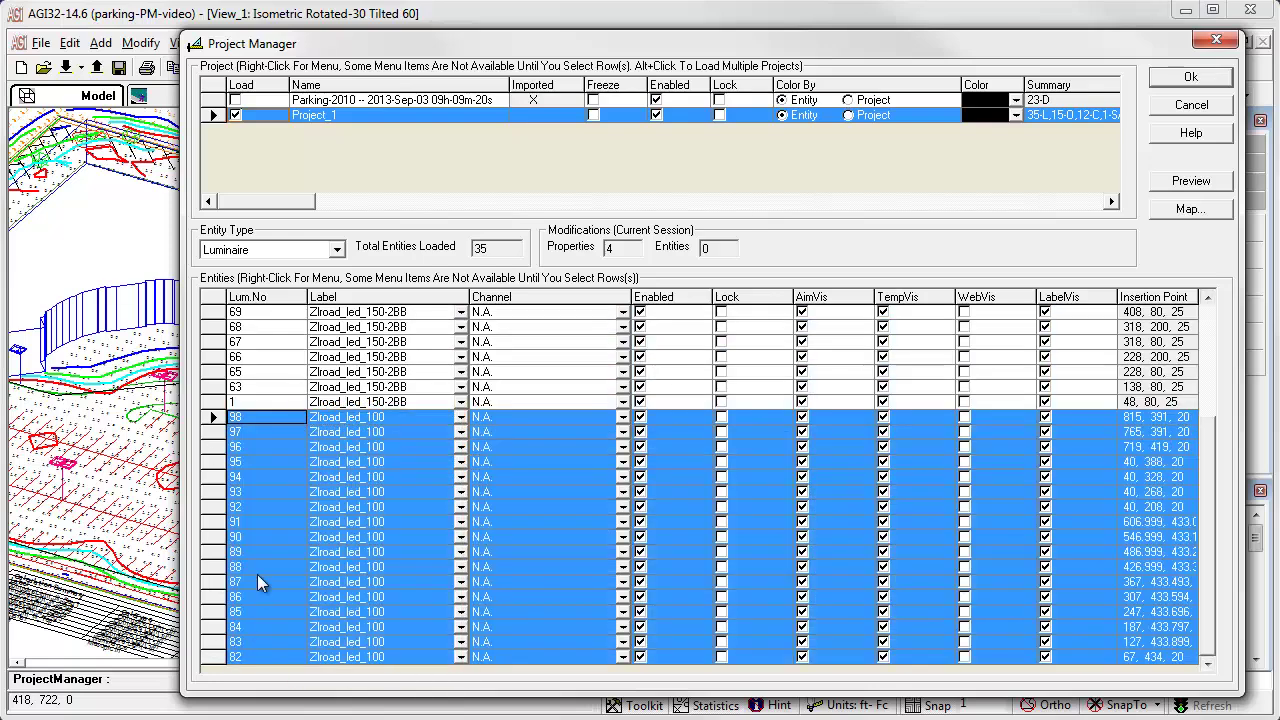
{"action": "right_click", "coordinate": [268, 430]}
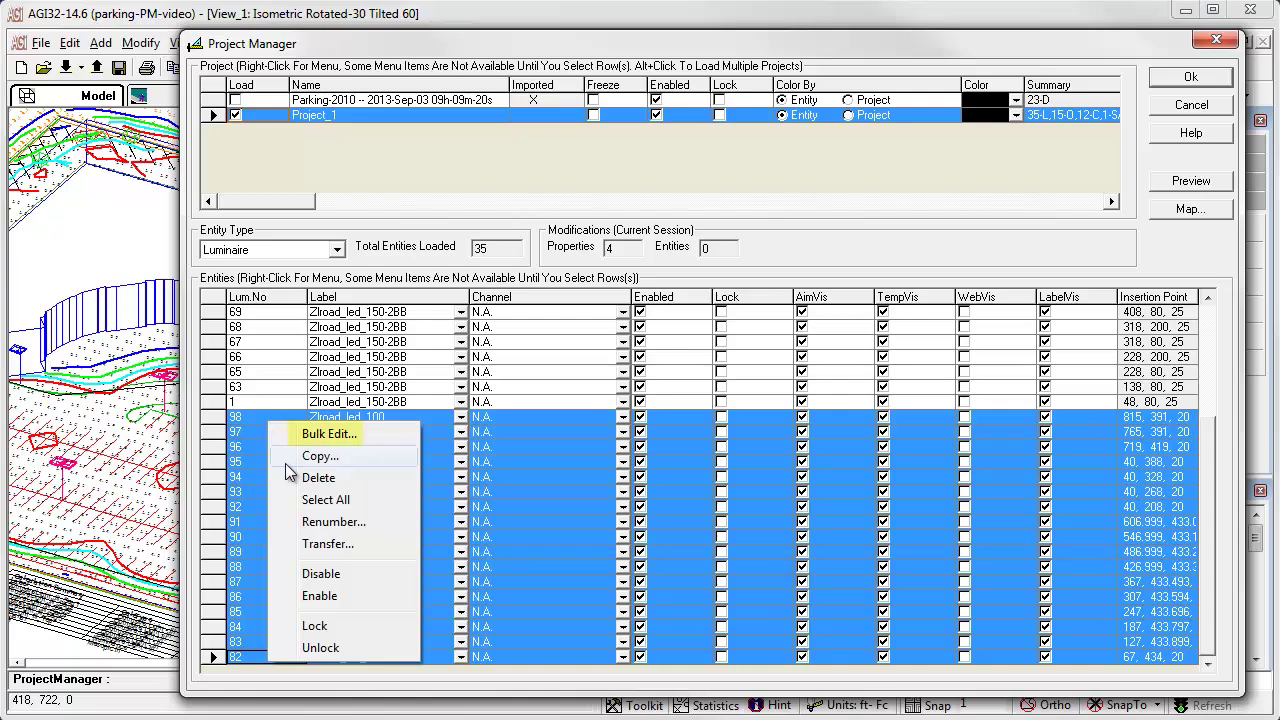
Bulk-edit the selected luminaires' Label to Zlroad_led_150
{"action": "left_click", "coordinate": [353, 437]}
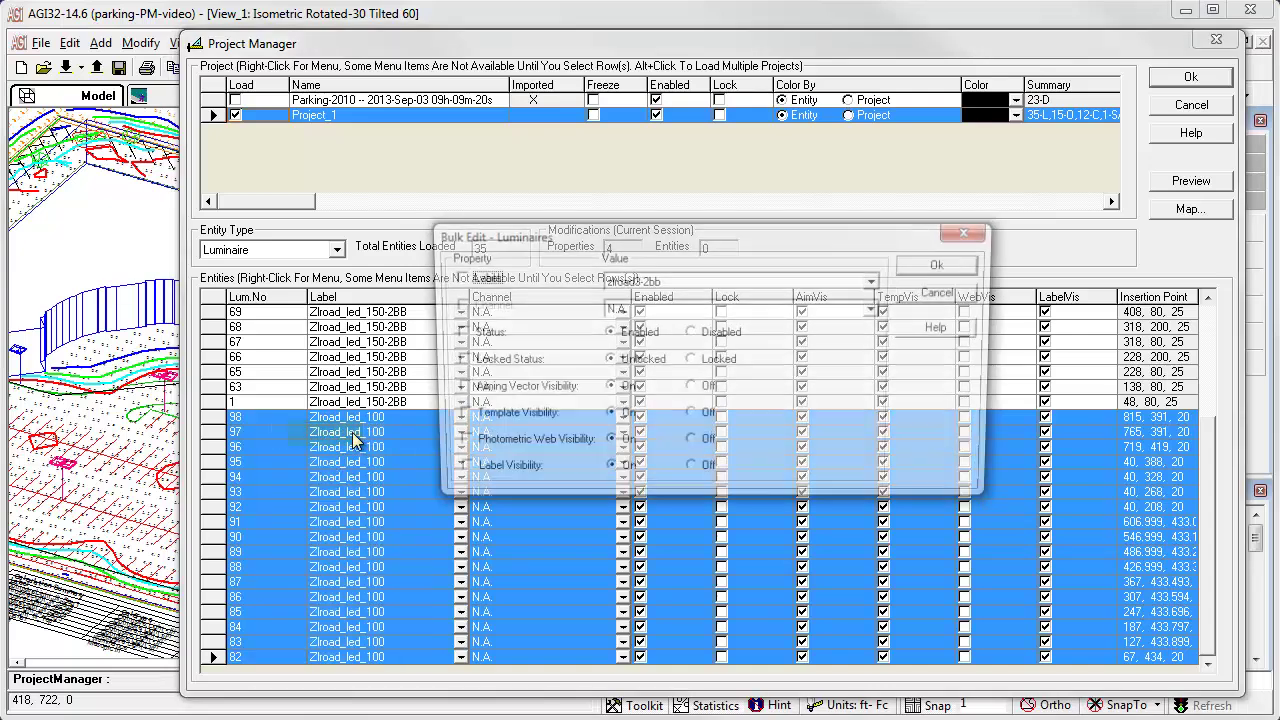
{"action": "left_click", "coordinate": [474, 281]}
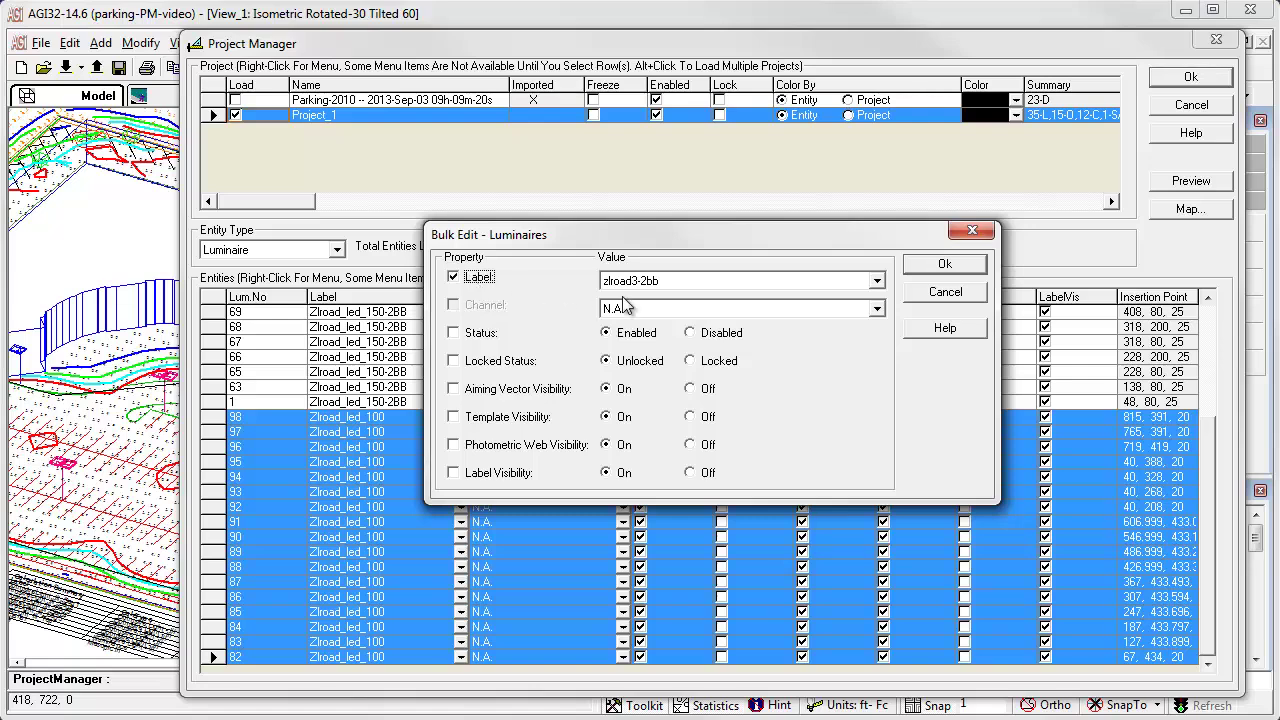
{"action": "left_click", "coordinate": [877, 281]}
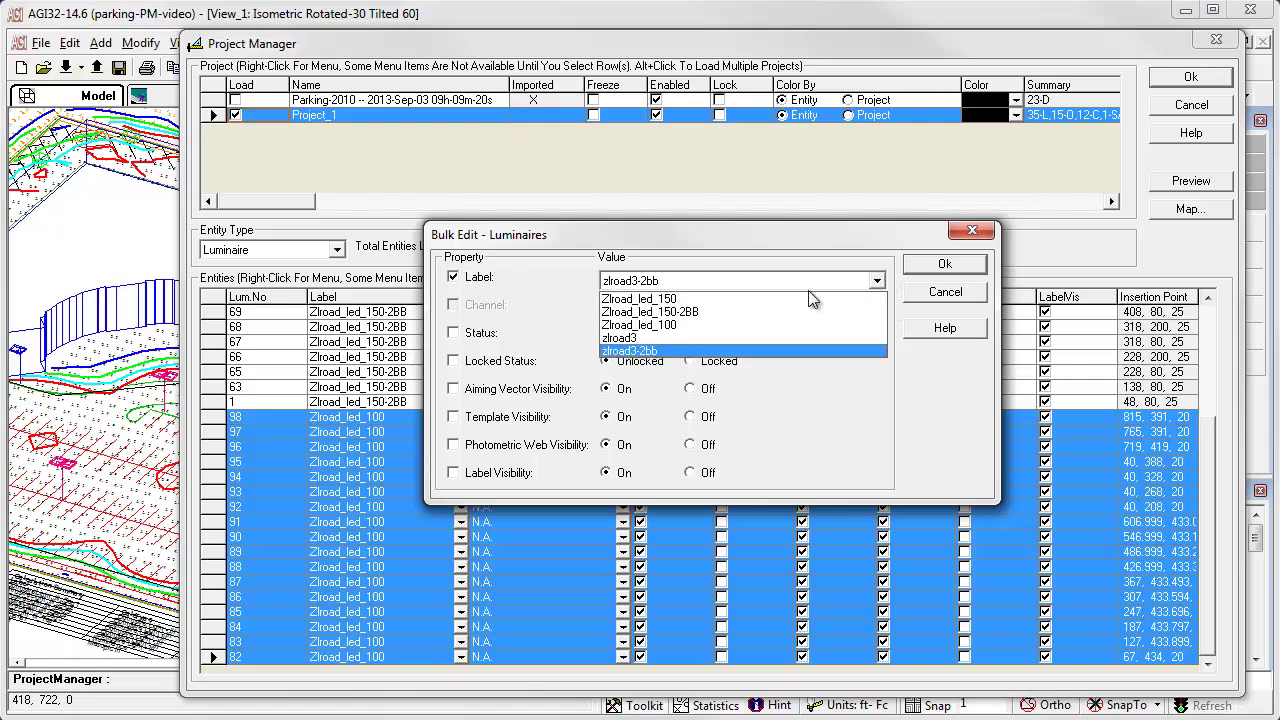
{"action": "left_click", "coordinate": [759, 297]}
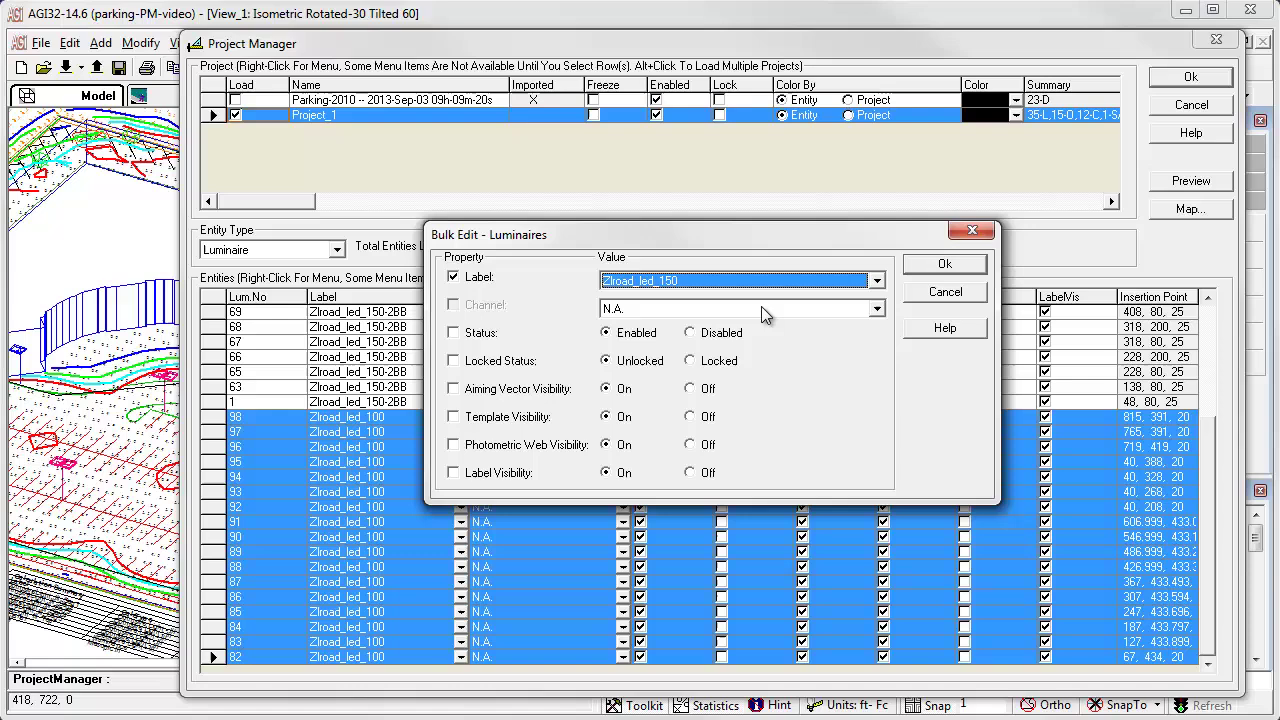
{"action": "left_click", "coordinate": [965, 264]}
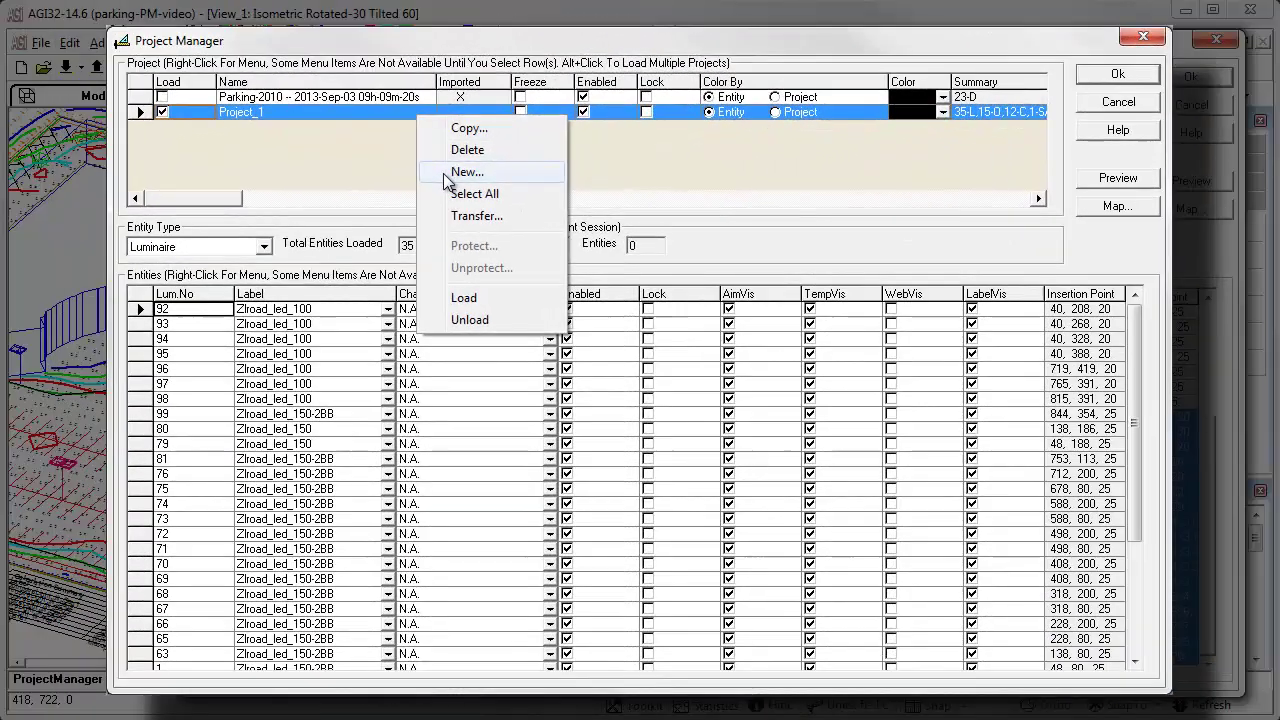
Create two new projects named Manufacturer A and Manufacturer B
{"action": "left_click", "coordinate": [446, 174]}
{"action": "type", "text": "Manua"}
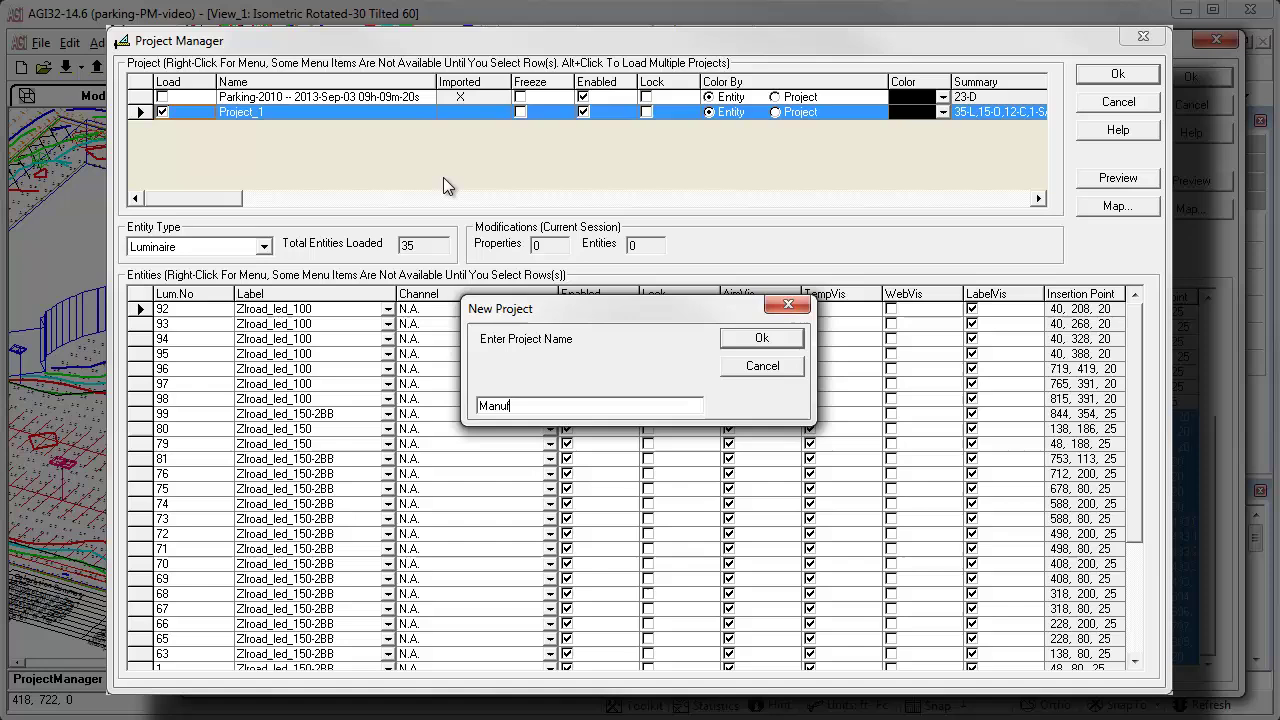
{"action": "type", "text": "acturer A"}
{"action": "key", "text": "Return"}
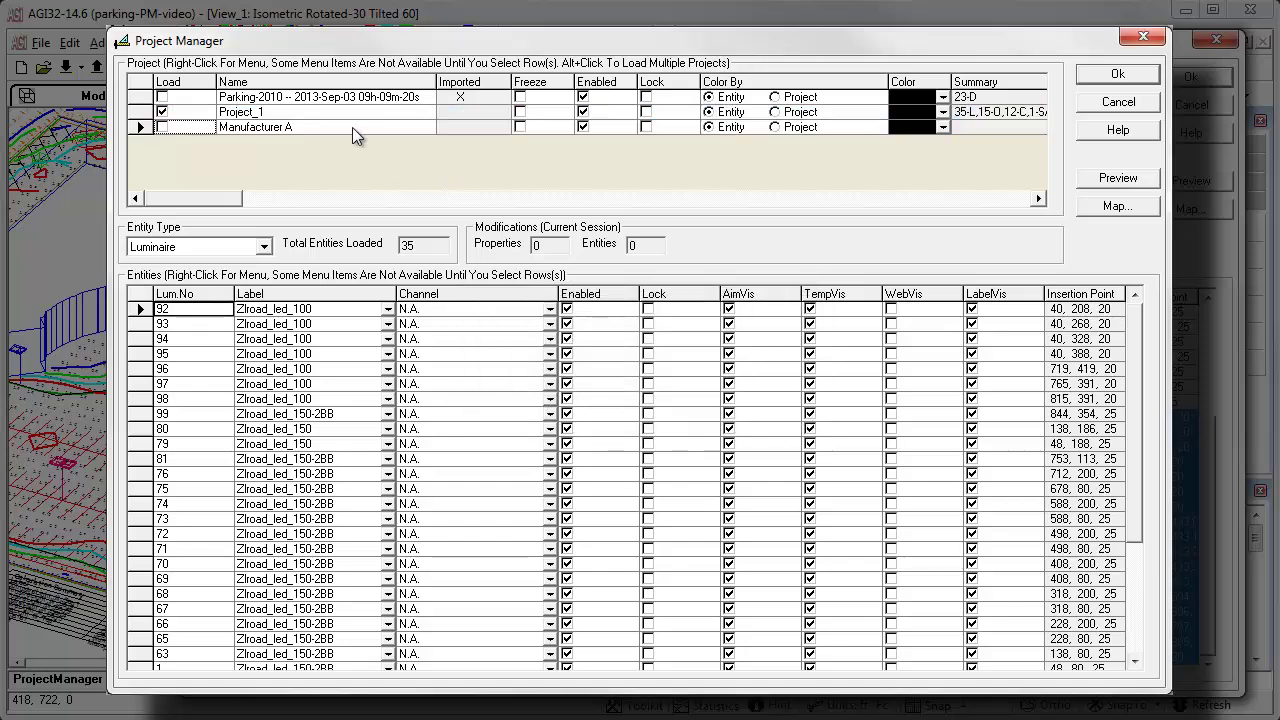
{"action": "right_click", "coordinate": [352, 127]}
{"action": "left_click", "coordinate": [389, 182]}
{"action": "type", "text": "Manufa"}
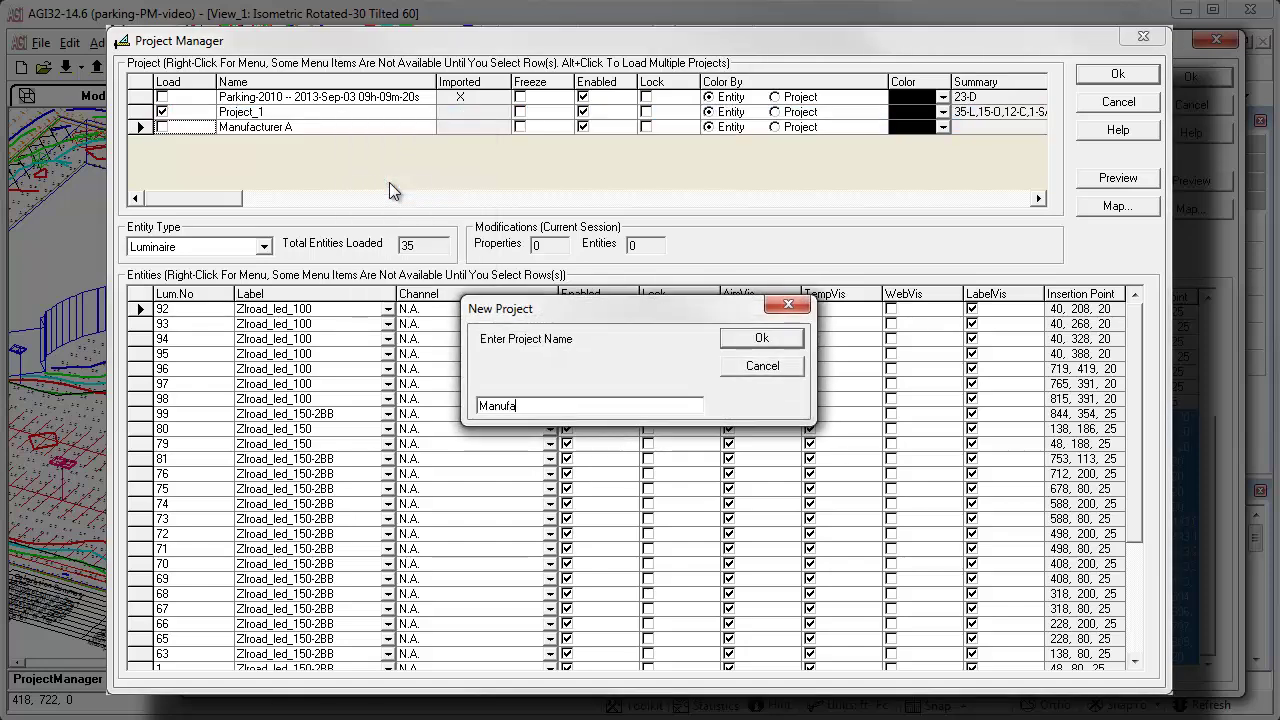
{"action": "type", "text": "cturer B"}
{"action": "key", "text": "Return"}
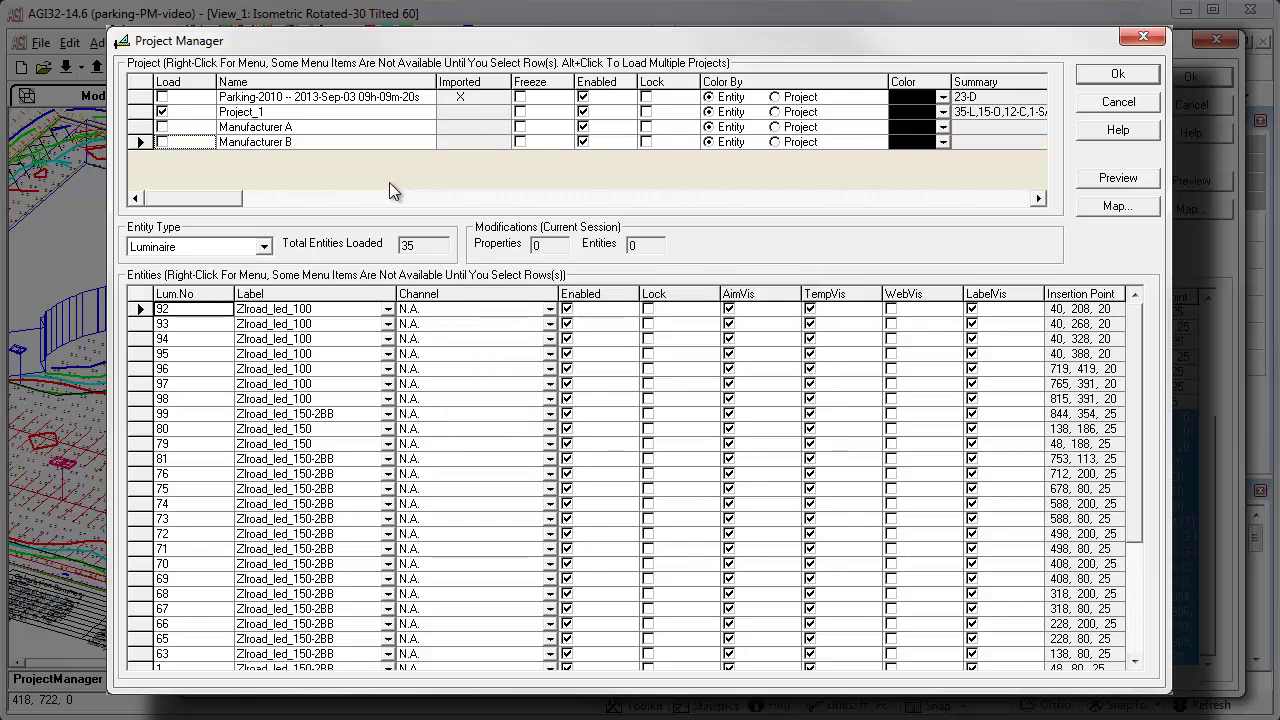
Move all of Project_1's luminaires into the Manufacturer A project
{"action": "left_click", "coordinate": [141, 293]}
{"action": "right_click", "coordinate": [447, 429]}
{"action": "left_click", "coordinate": [506, 554]}
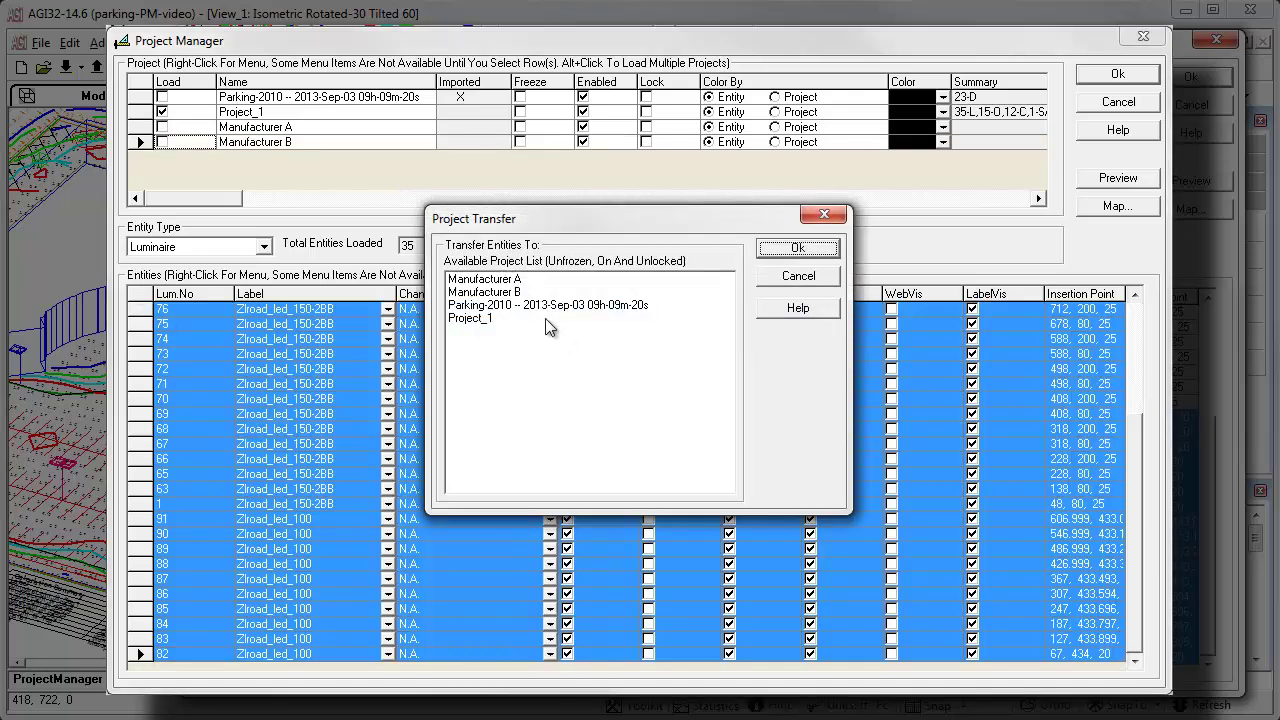
{"action": "left_click", "coordinate": [485, 279]}
{"action": "left_click", "coordinate": [797, 248]}
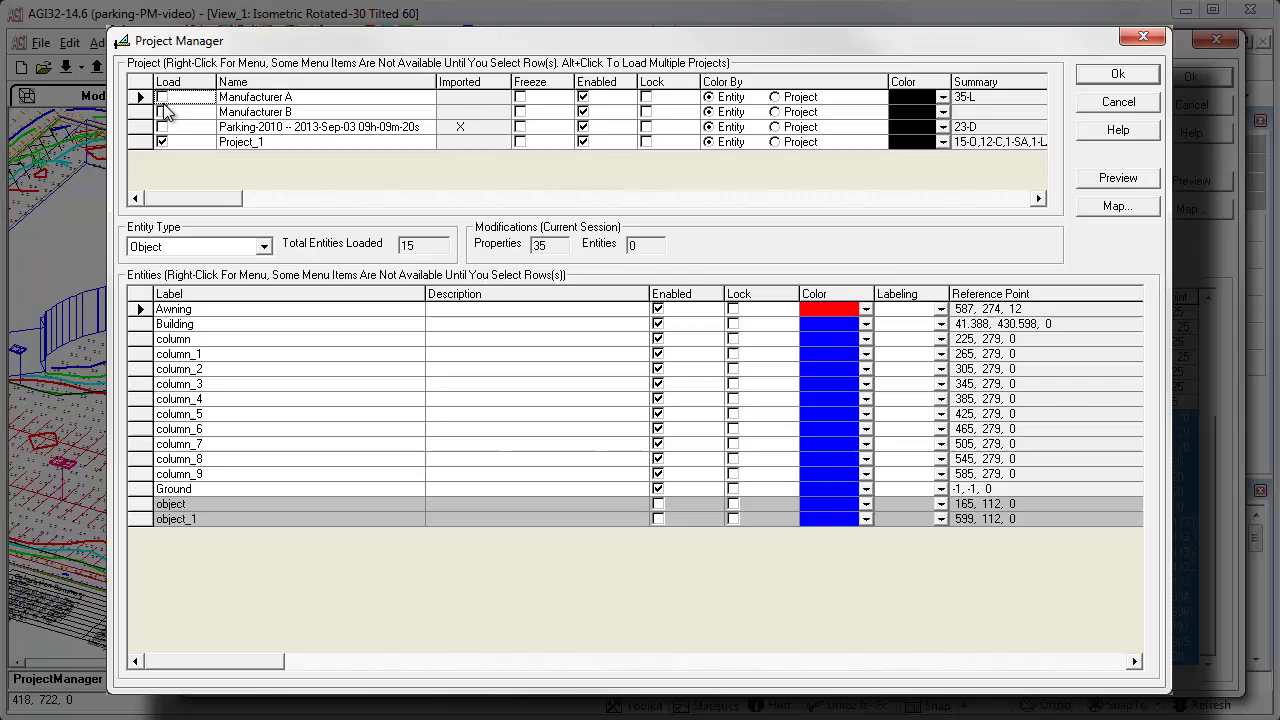
Load Manufacturer A and copy all its luminaires to Manufacturer B
{"action": "left_click", "coordinate": [162, 97]}
{"action": "left_click", "coordinate": [141, 293]}
{"action": "right_click", "coordinate": [464, 396]}
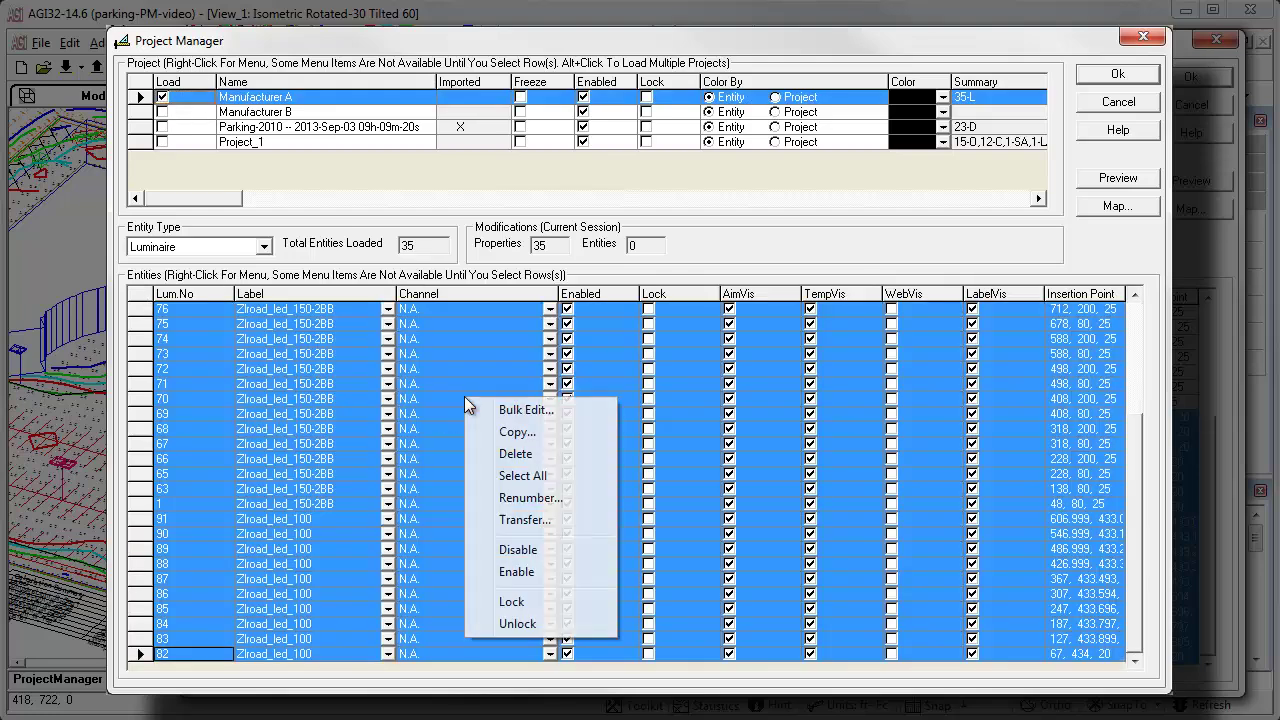
{"action": "left_click", "coordinate": [511, 432]}
{"action": "left_click", "coordinate": [485, 292]}
{"action": "left_click", "coordinate": [797, 248]}
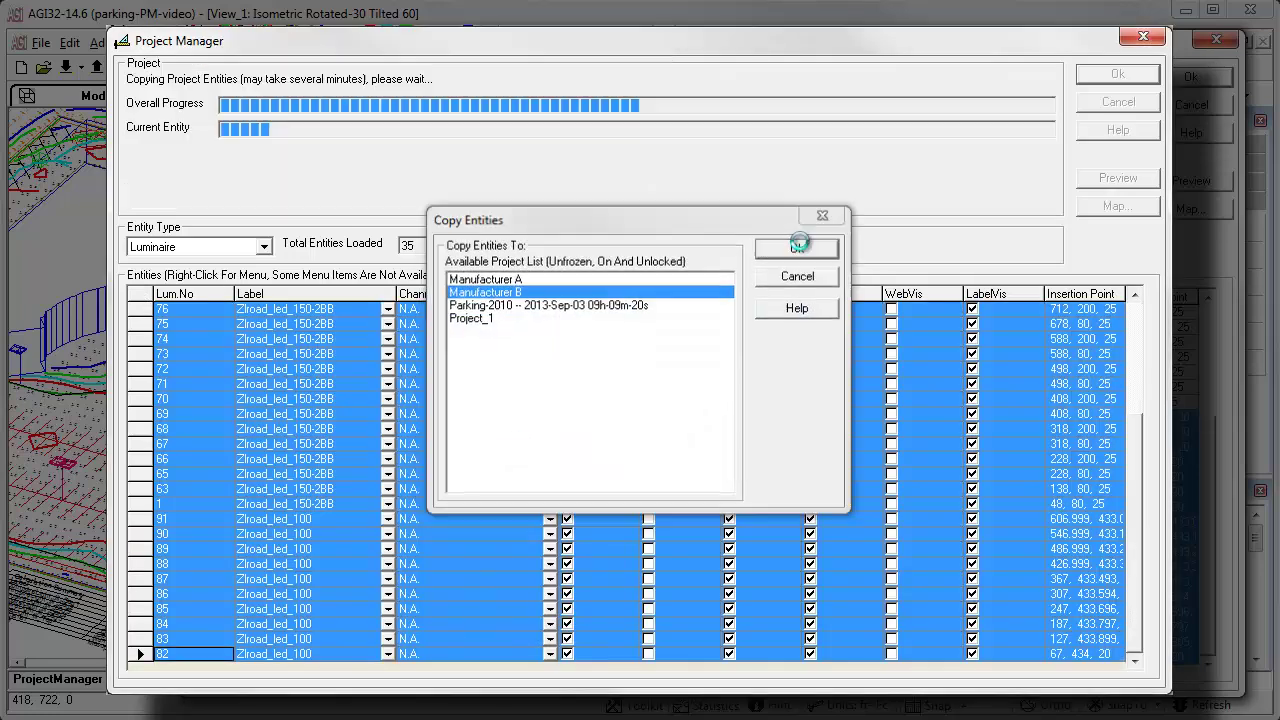
Load Manufacturer B, select all its luminaires and review their label in Bulk Edit without changes
{"action": "left_click", "coordinate": [162, 112]}
{"action": "key", "text": "ctrl+a"}
{"action": "right_click", "coordinate": [446, 395]}
{"action": "left_click", "coordinate": [495, 334]}
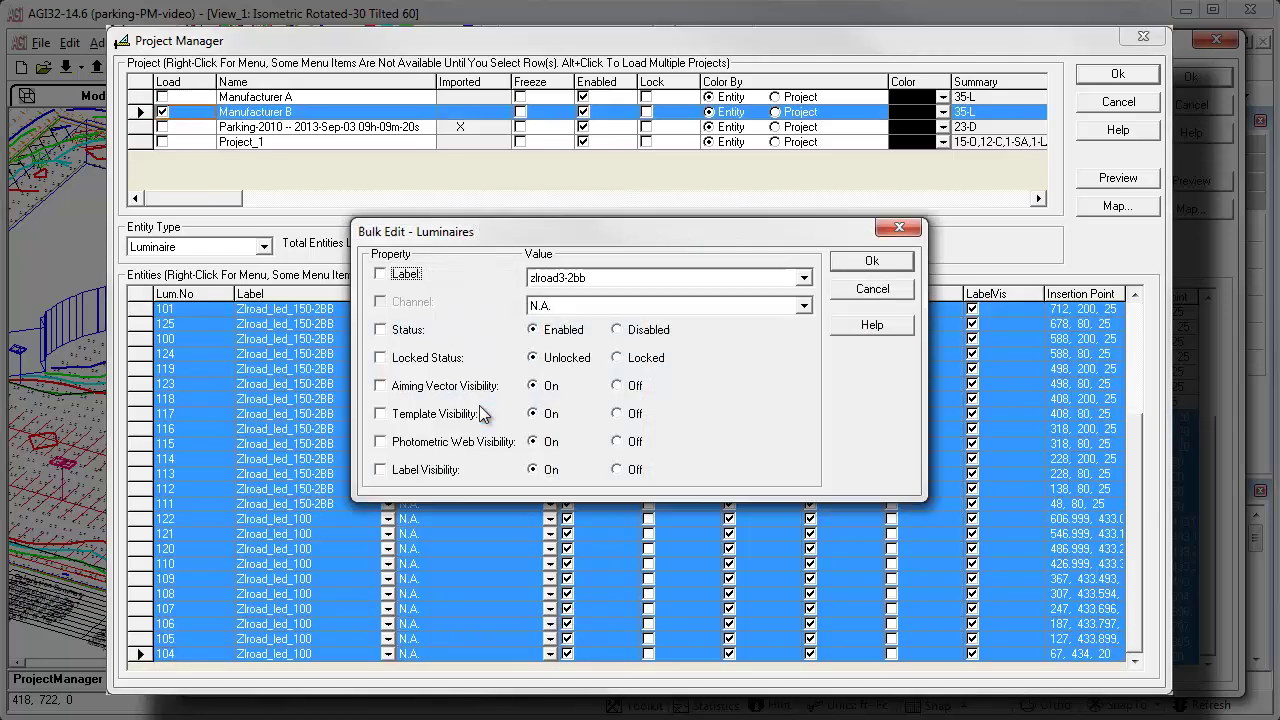
{"action": "left_click", "coordinate": [803, 278]}
{"action": "left_click", "coordinate": [872, 288]}
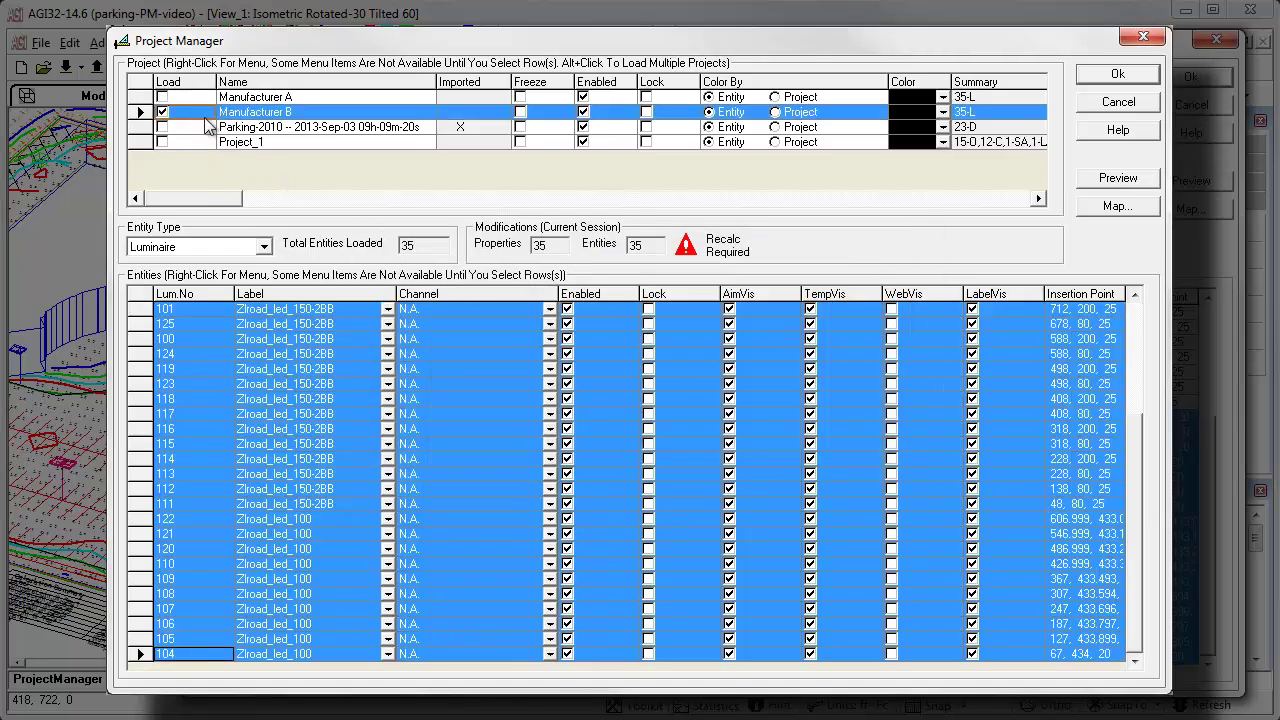
Compare the Manufacturer A and Manufacturer B luminaire lists, ending on Manufacturer B
{"action": "left_click", "coordinate": [583, 97]}
{"action": "left_click", "coordinate": [583, 112]}
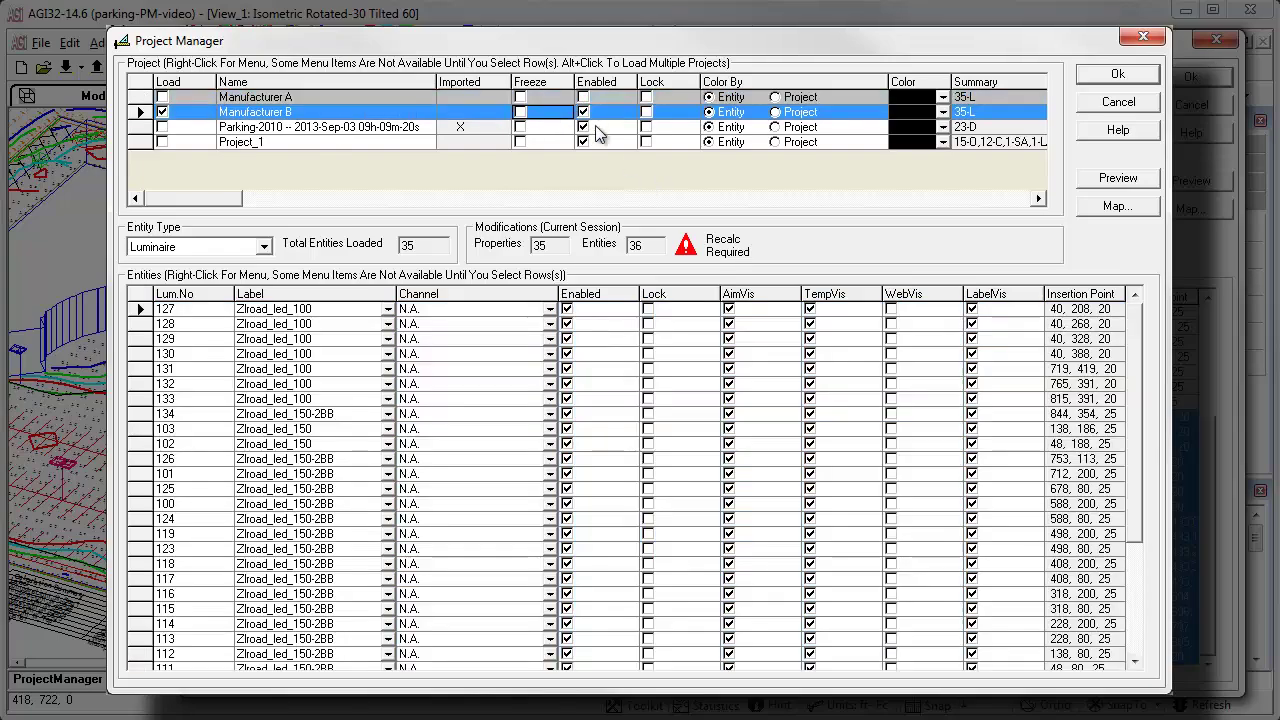
{"action": "left_click", "coordinate": [583, 97]}
{"action": "left_click", "coordinate": [584, 112]}
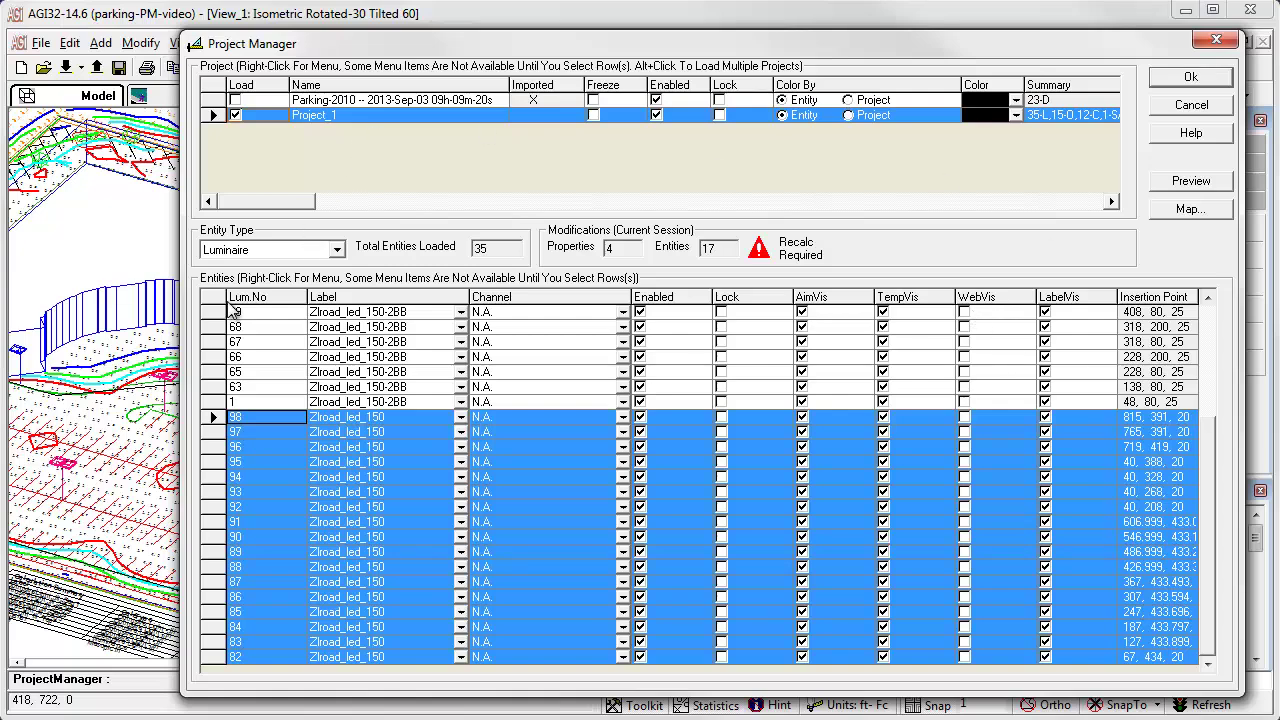
Select all Project_1 luminaires and renumber them sequentially starting at 1
{"action": "left_click", "coordinate": [208, 305]}
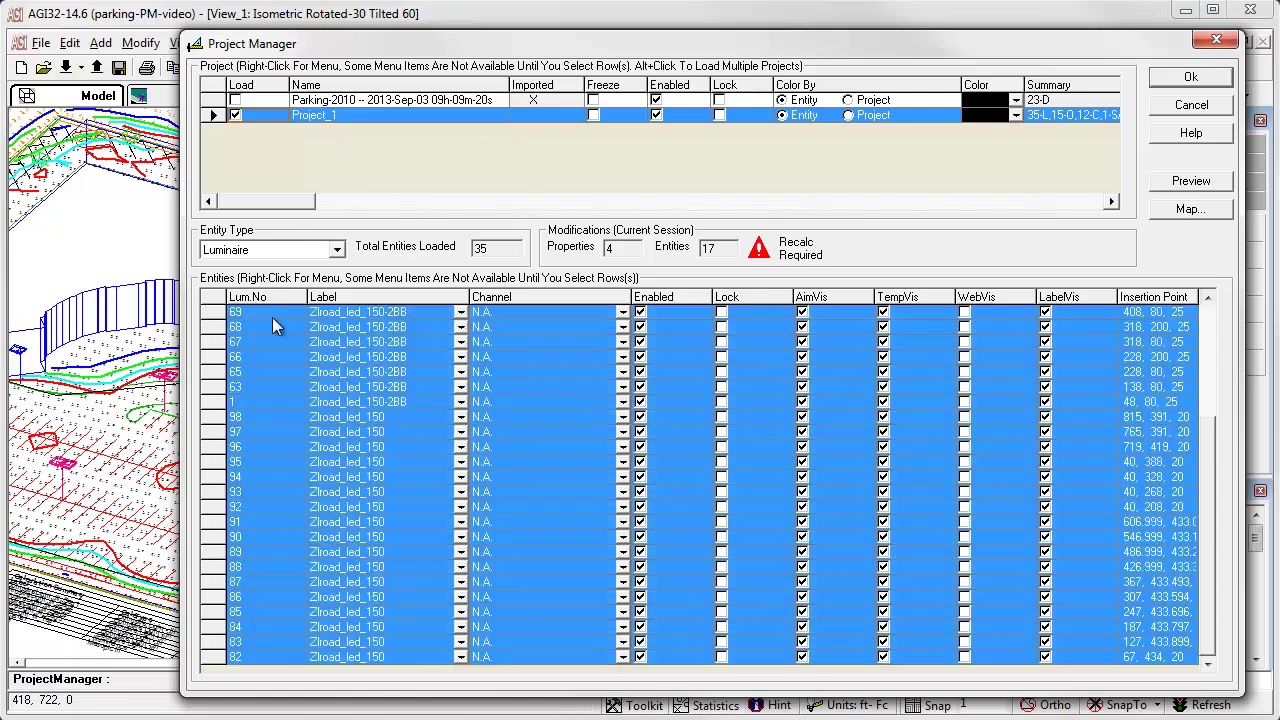
{"action": "right_click", "coordinate": [272, 317]}
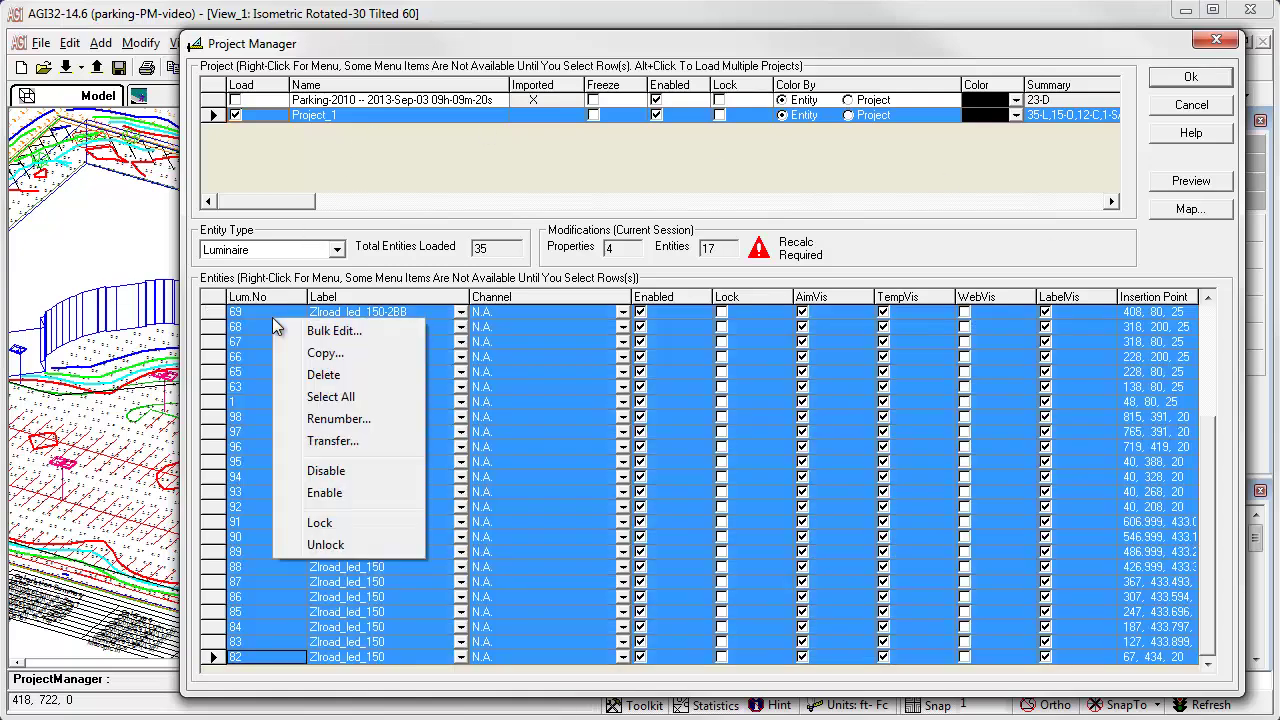
{"action": "left_click", "coordinate": [320, 420]}
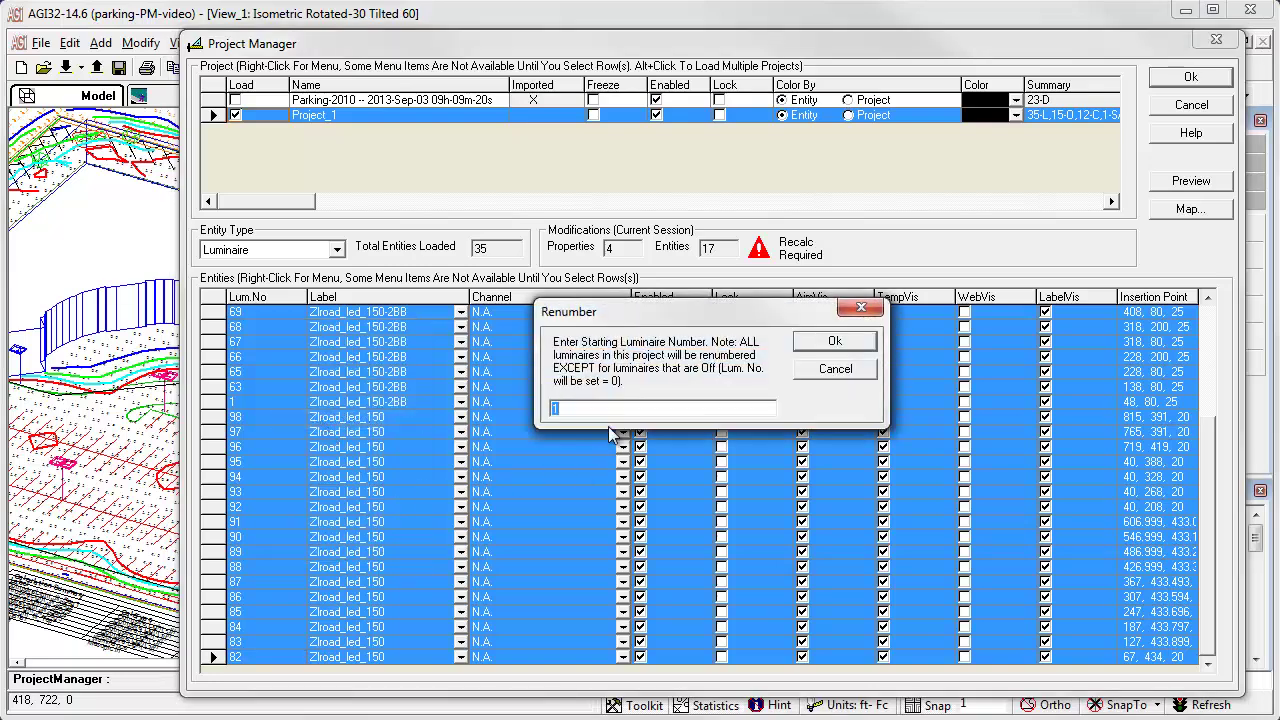
{"action": "left_click", "coordinate": [852, 341]}
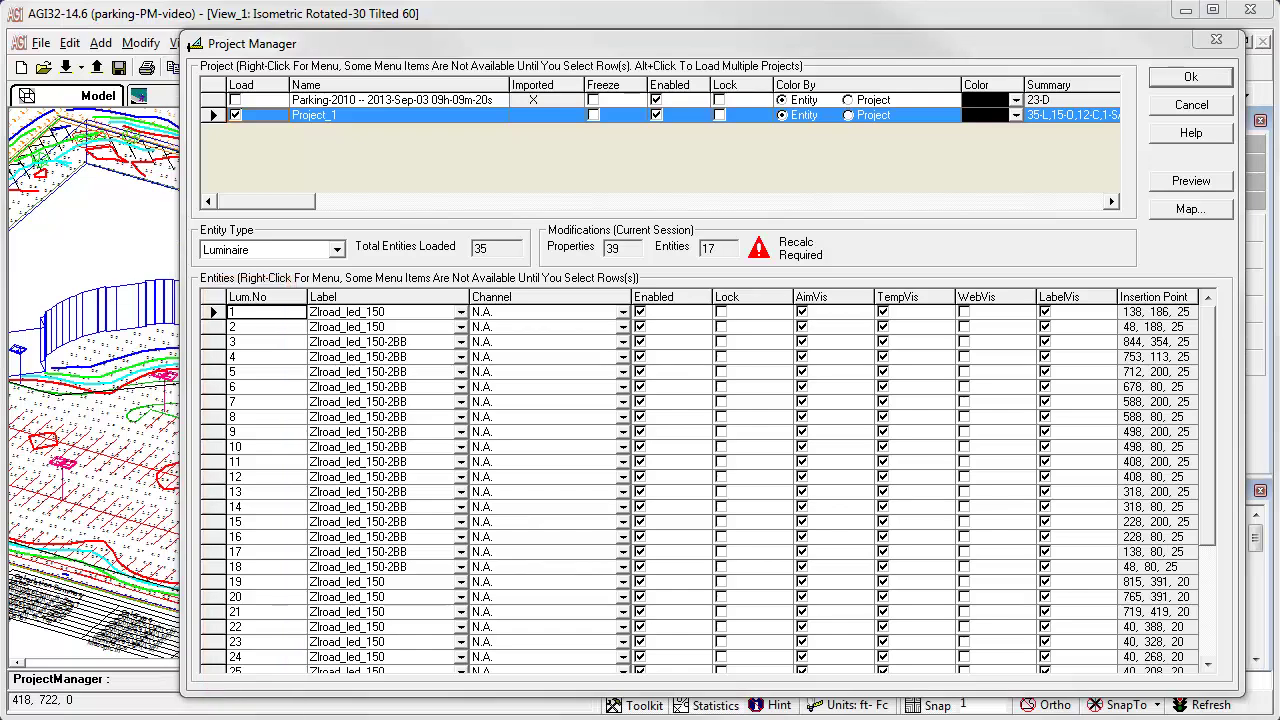
Switch the entity type to Object and select the ten objects from column through column_9
{"action": "left_click", "coordinate": [335, 251]}
{"action": "left_click", "coordinate": [283, 272]}
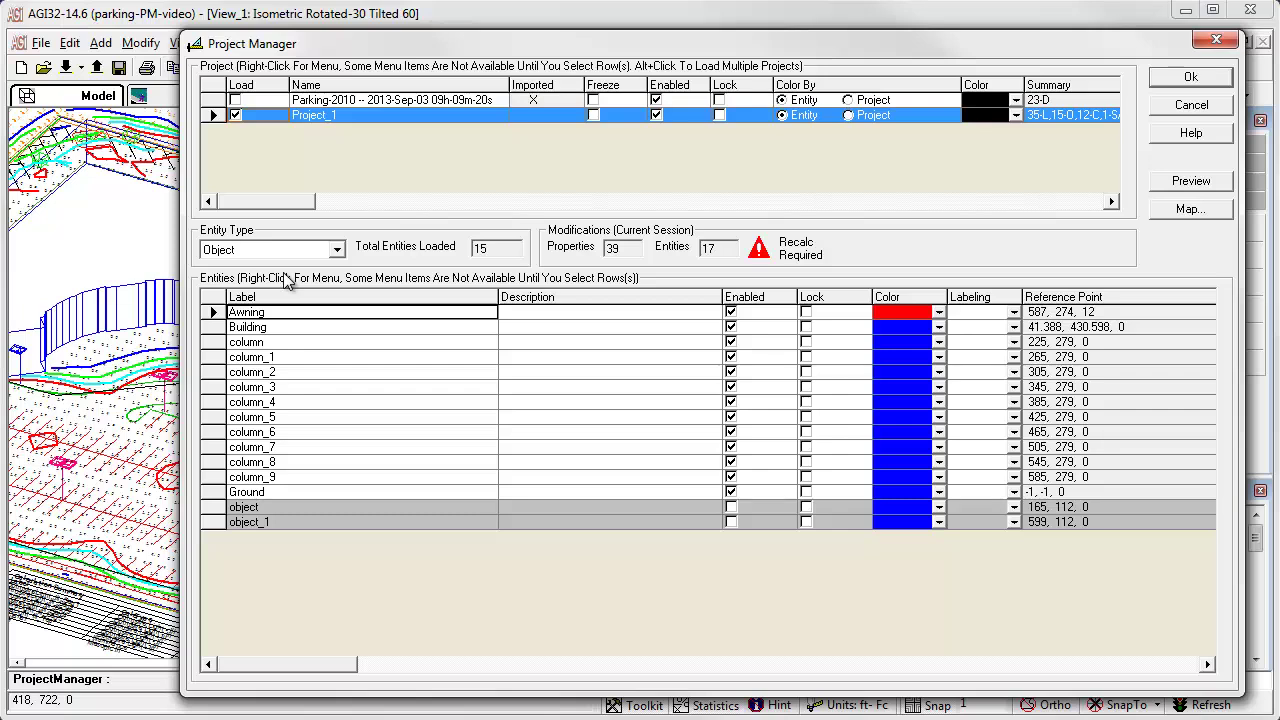
{"action": "left_click", "coordinate": [275, 342]}
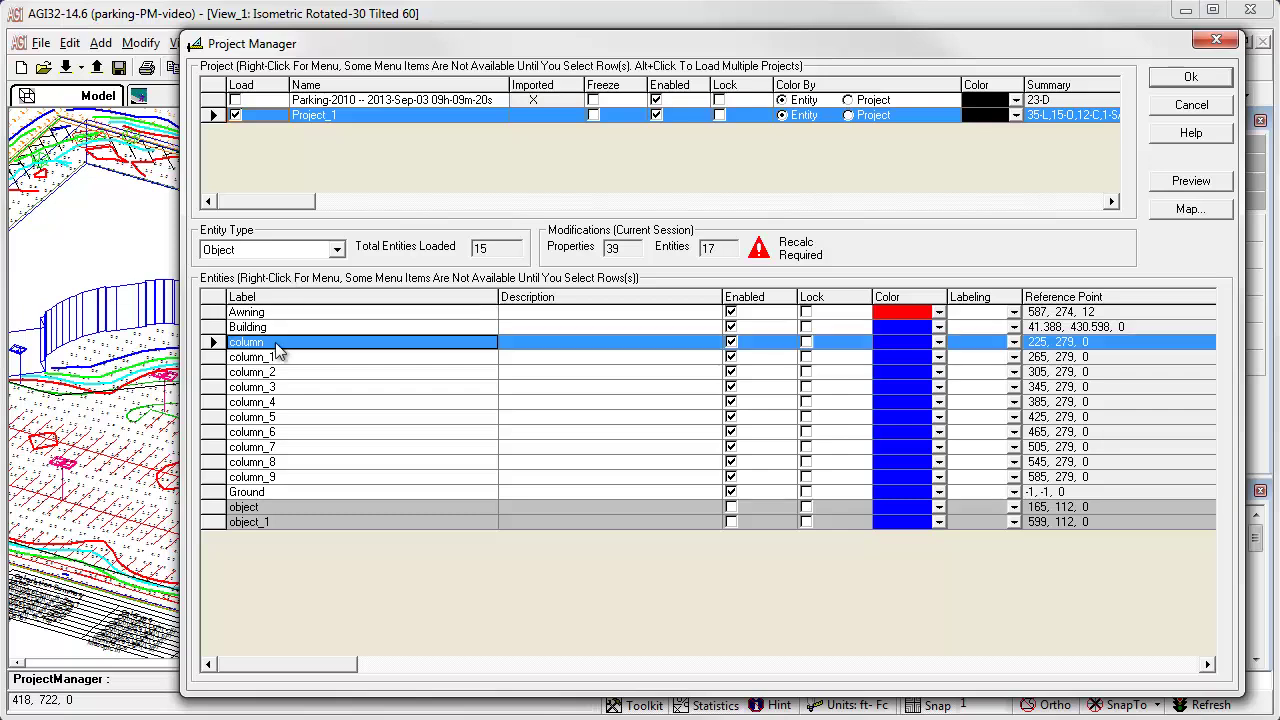
{"action": "right_click", "coordinate": [296, 341]}
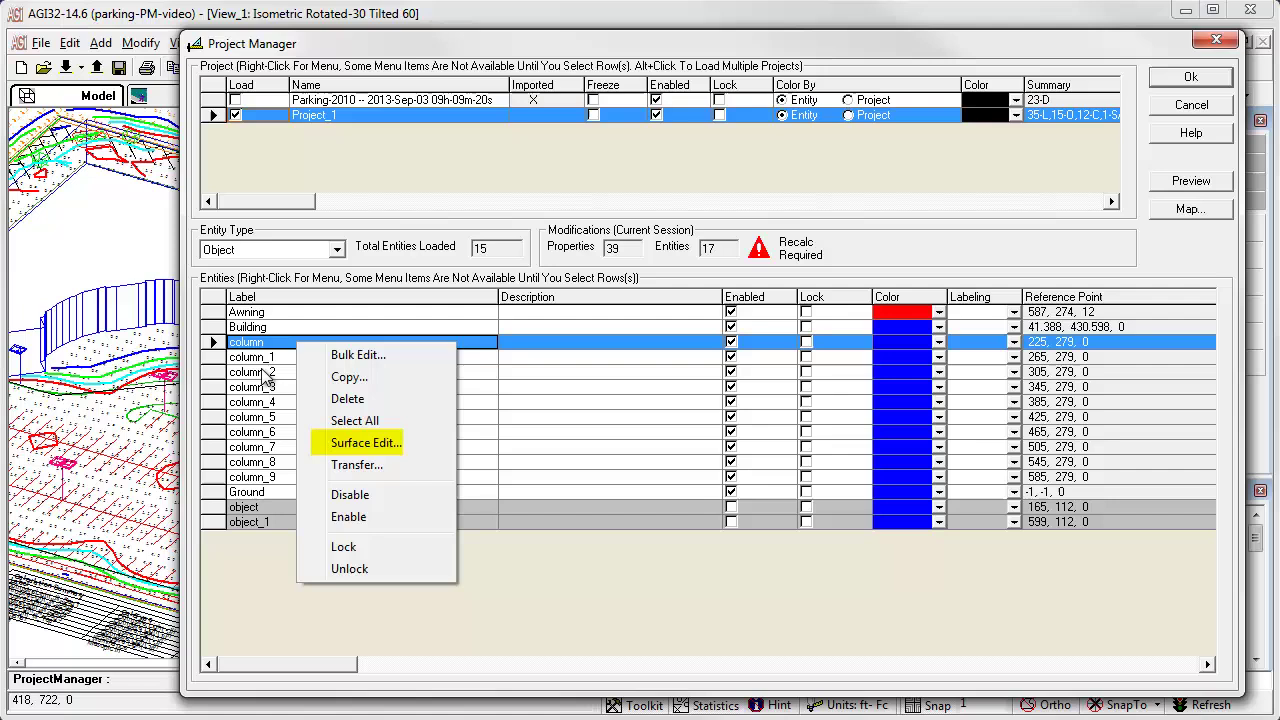
{"action": "left_click", "coordinate": [214, 364]}
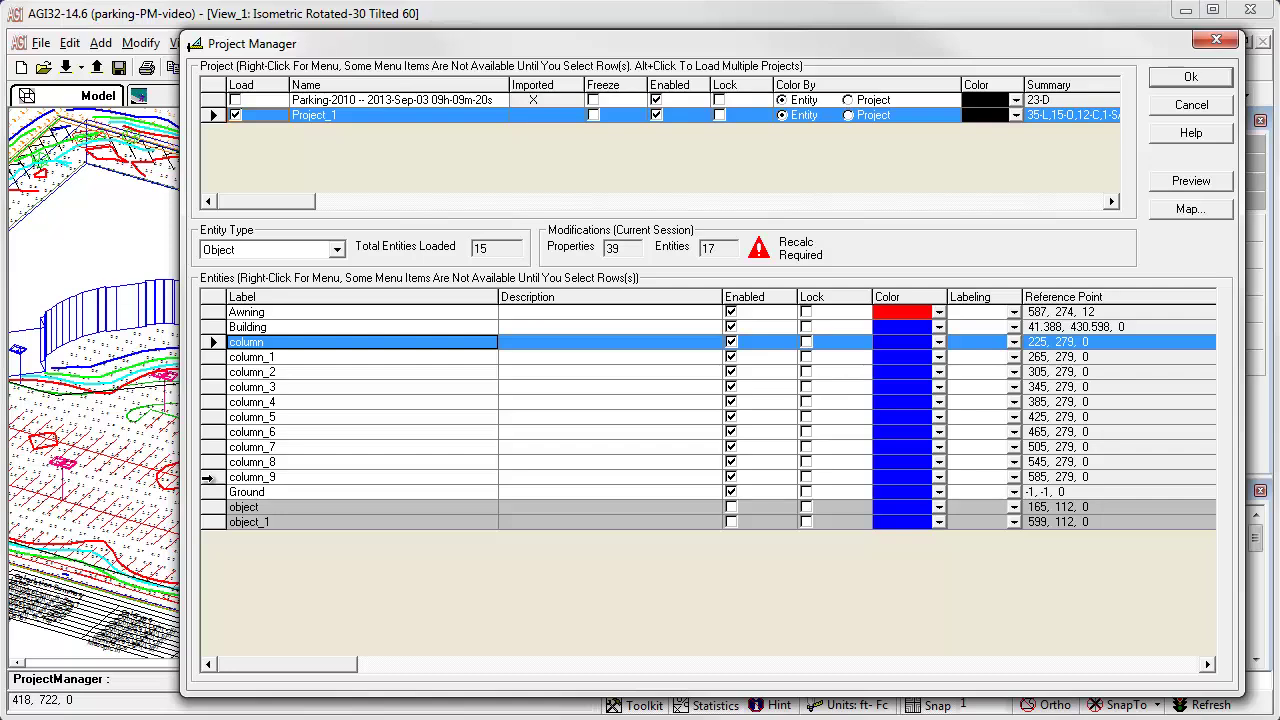
{"action": "left_click", "coordinate": [209, 478], "text": "shift"}
{"action": "right_click", "coordinate": [351, 347]}
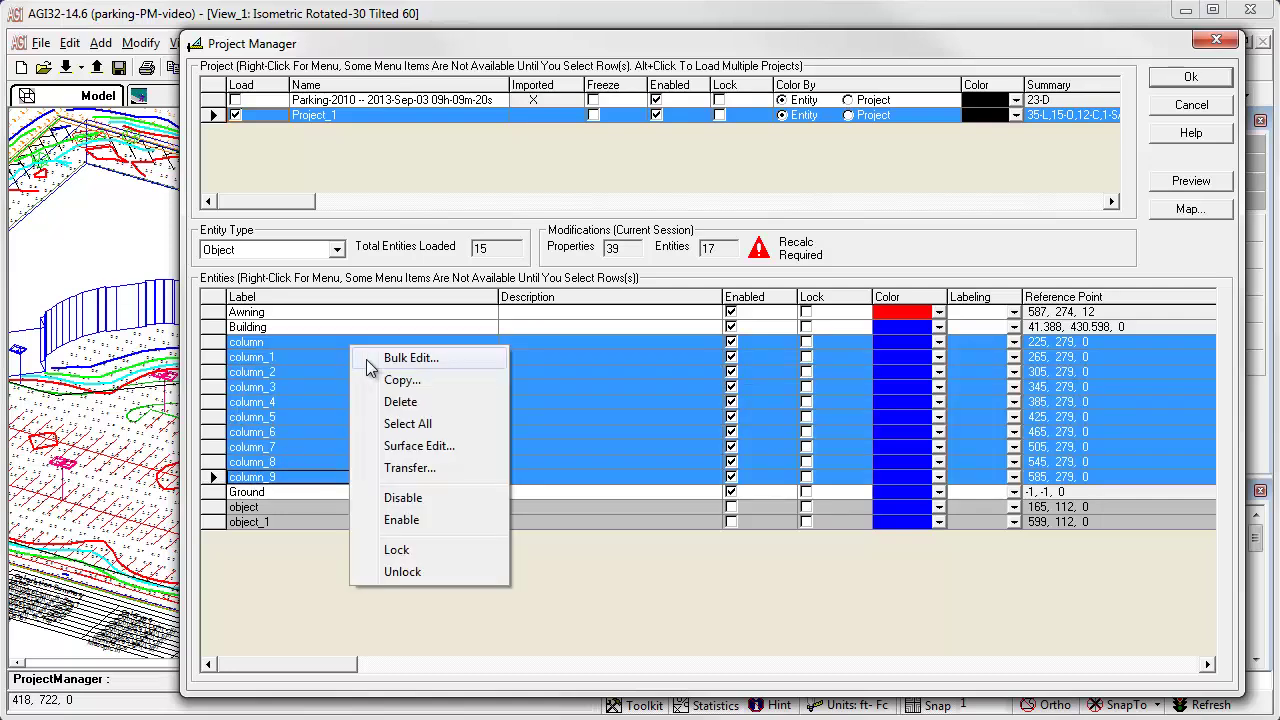
In Surface Edit, tag all 60 column surfaces and set their Reflect value to .35
{"action": "left_click", "coordinate": [403, 450]}
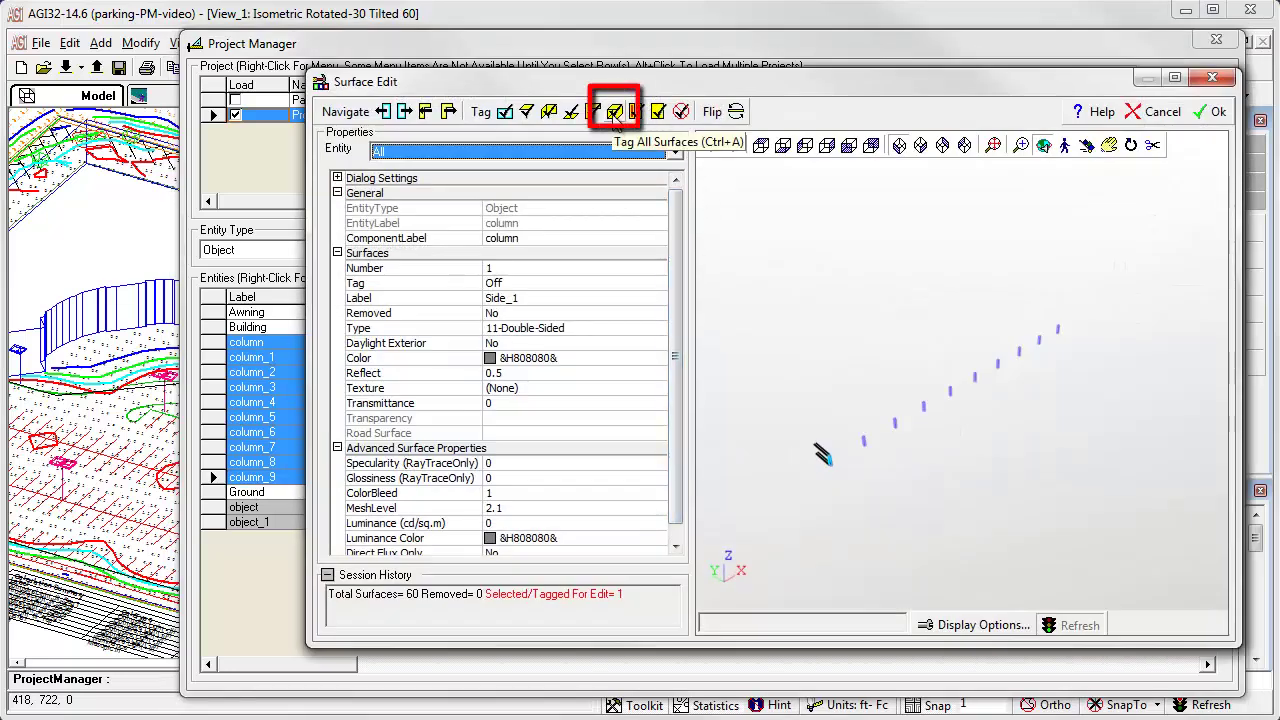
{"action": "left_click", "coordinate": [614, 112]}
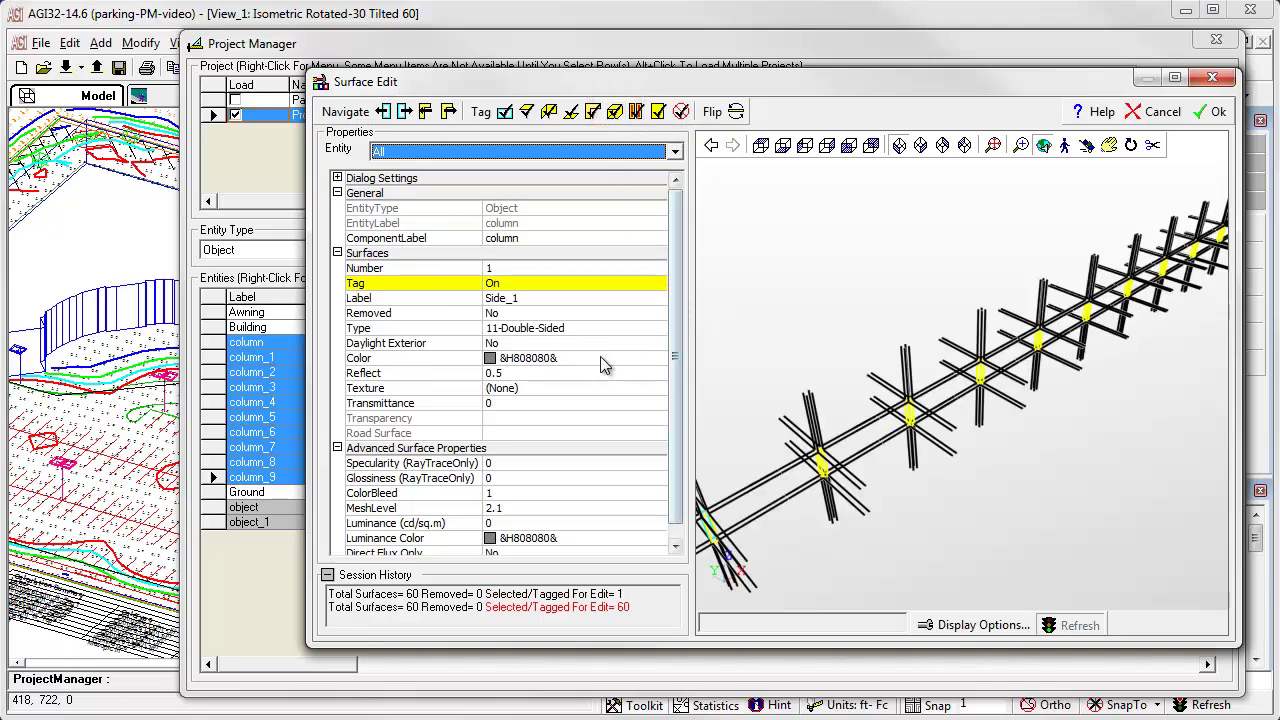
{"action": "left_click", "coordinate": [522, 373]}
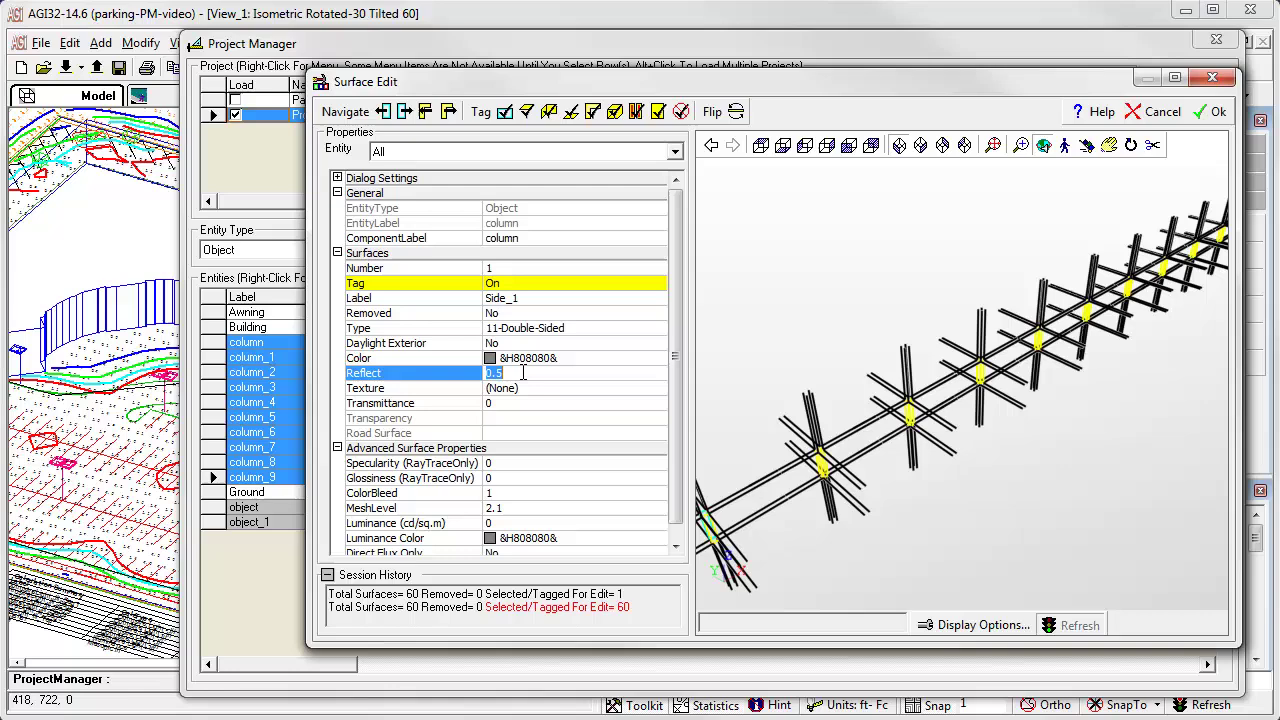
{"action": "type", "text": ".35"}
{"action": "left_click", "coordinate": [1212, 112]}
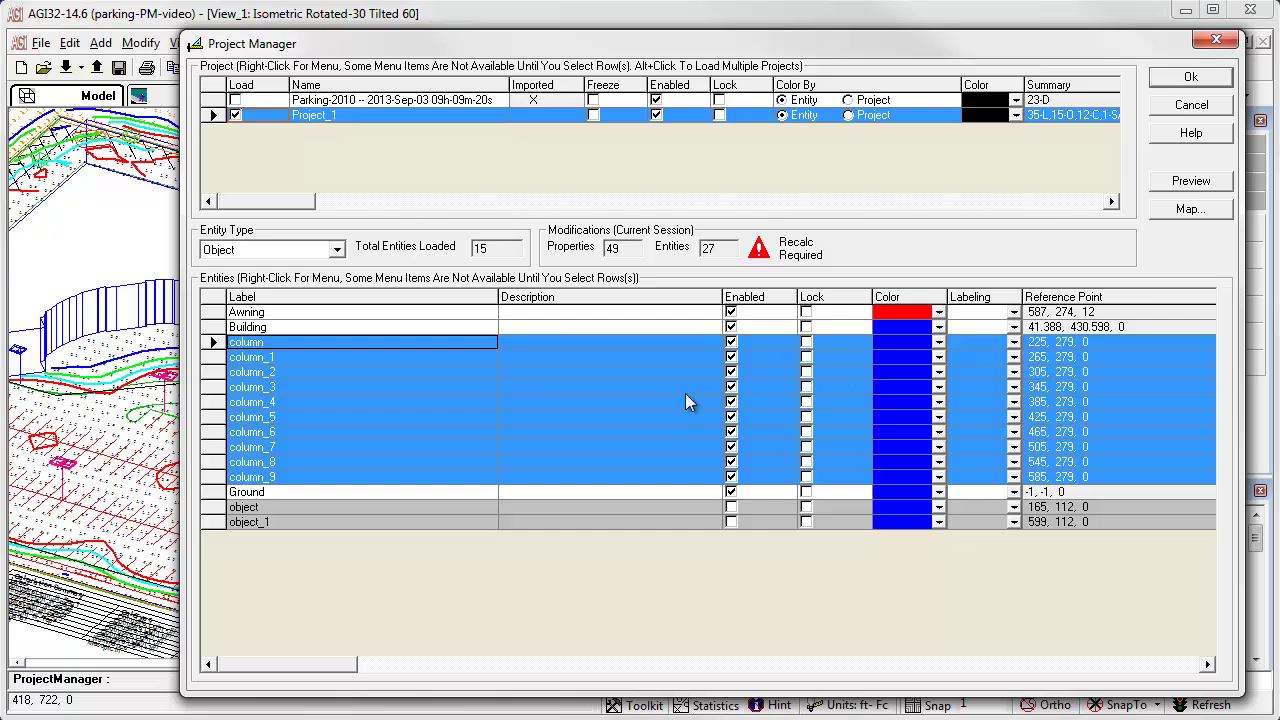
Switch the Project Manager's Entity Type to CalcPts to list the calculation grids
{"action": "left_click", "coordinate": [337, 250]}
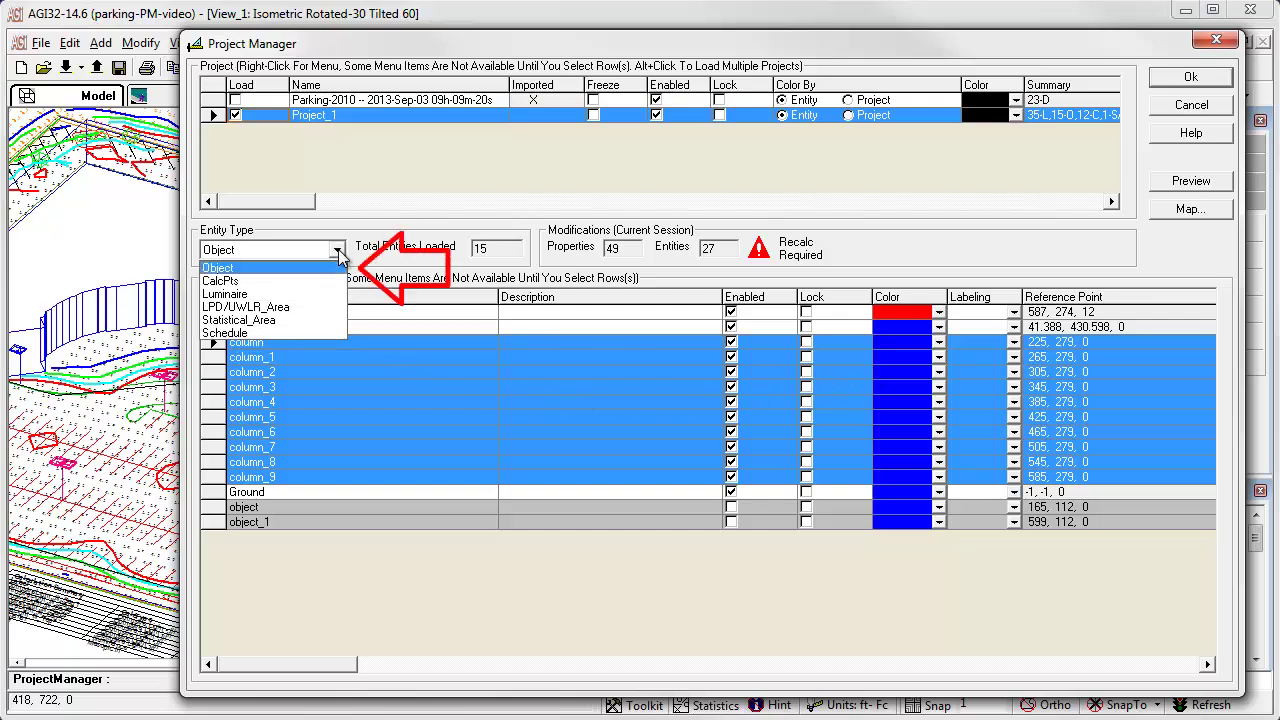
{"action": "left_click", "coordinate": [297, 280]}
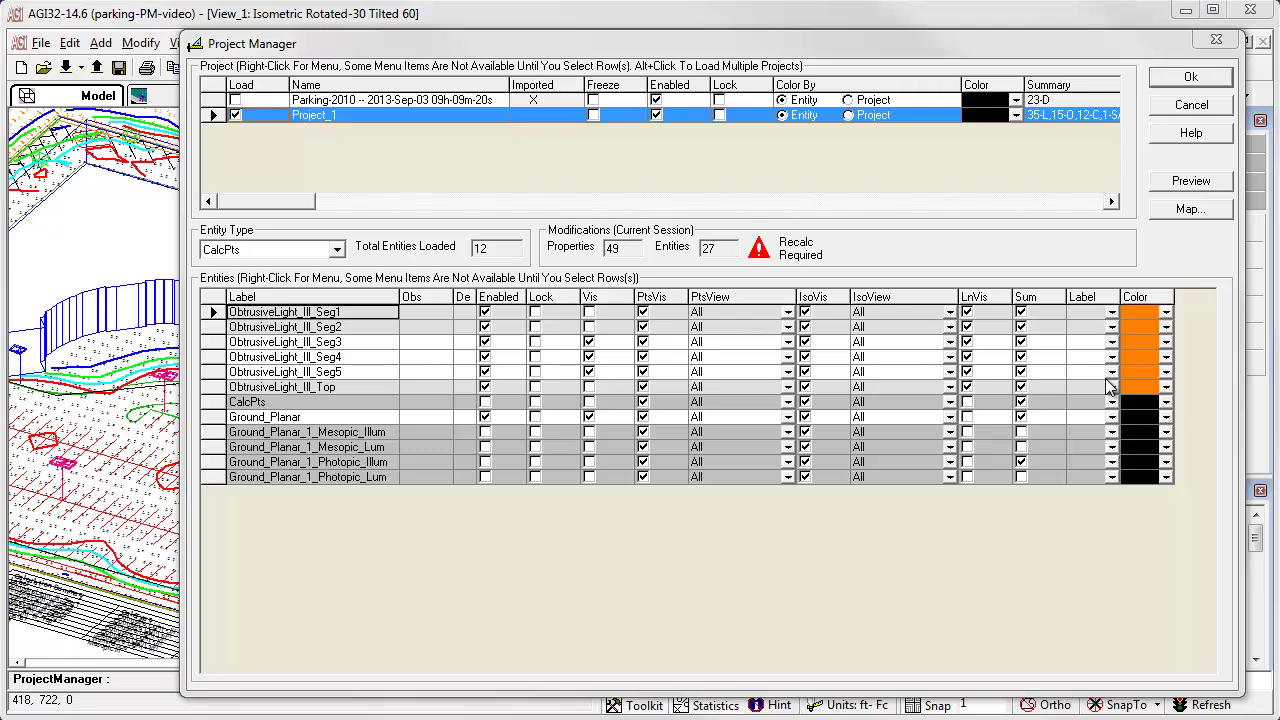
Select the grids ObtrusiveLight_Ill_Seg2 through ObtrusiveLight_Ill_Top and check their context menu
{"action": "left_click_drag", "start_coordinate": [300, 327], "coordinate": [300, 387]}
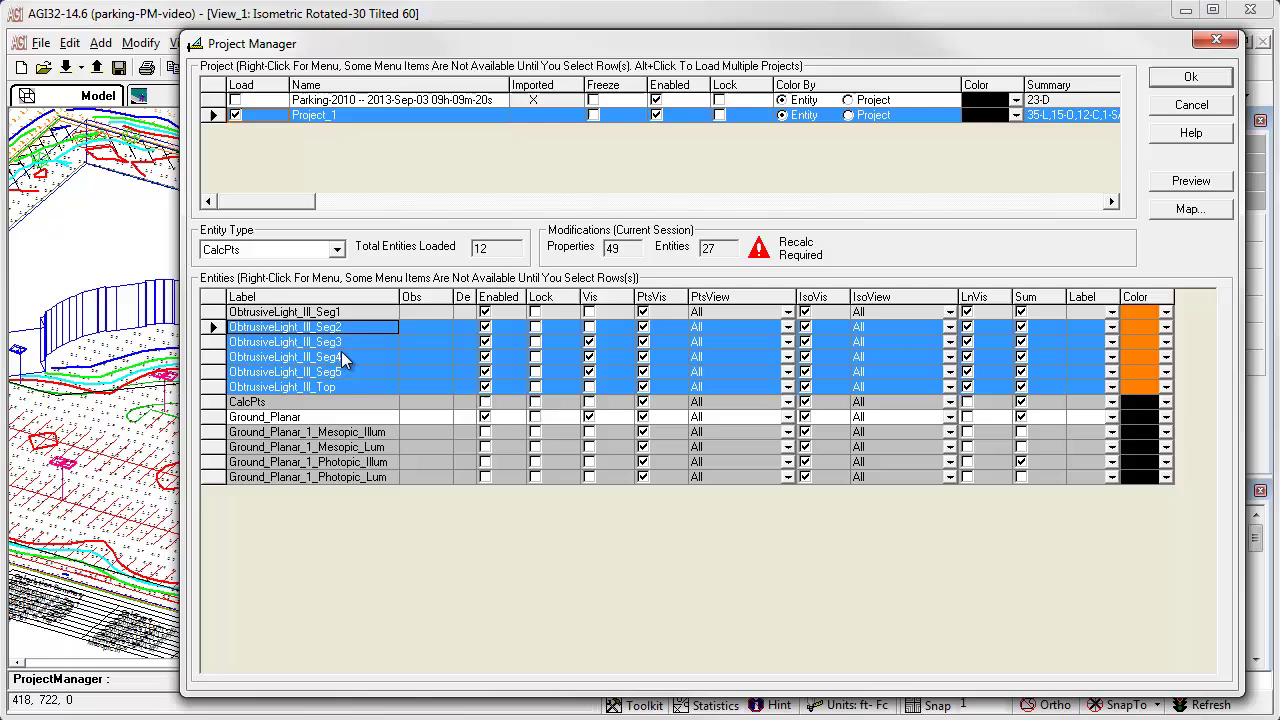
{"action": "right_click", "coordinate": [341, 360]}
{"action": "left_click", "coordinate": [250, 536]}
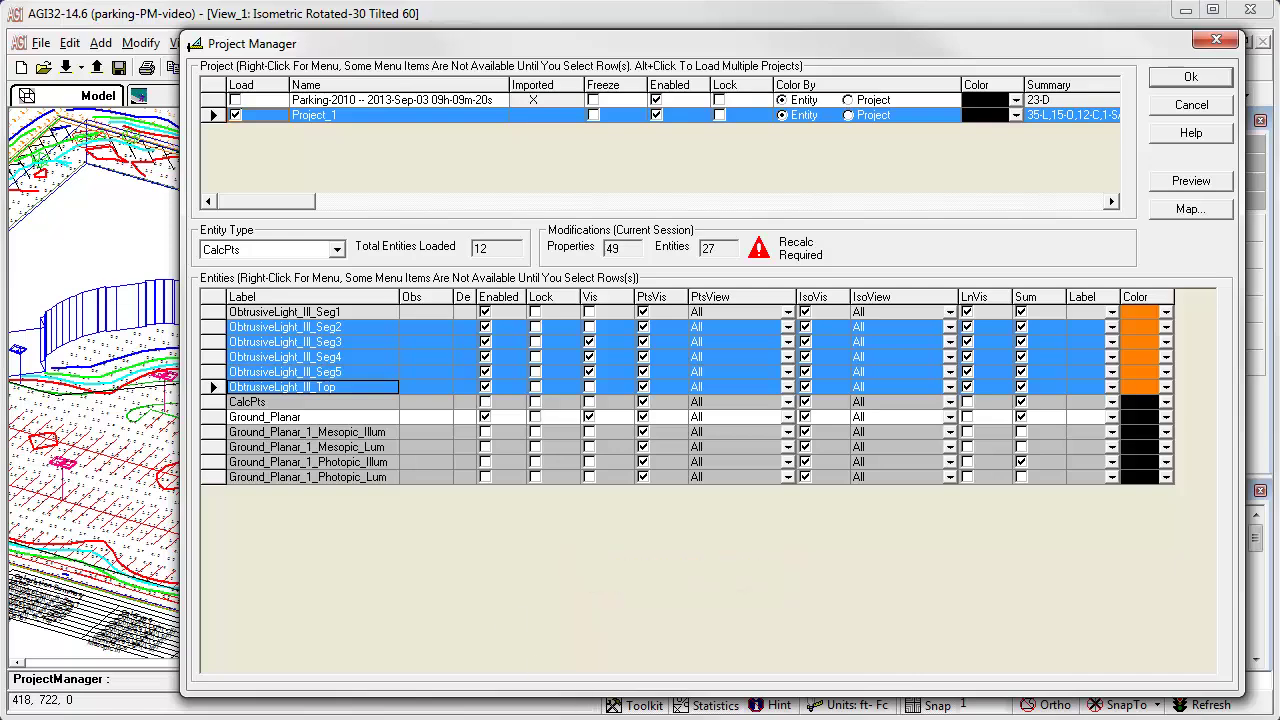
Expand the Entity Type dropdown to browse the available types down to Schedule
{"action": "left_click", "coordinate": [337, 249]}
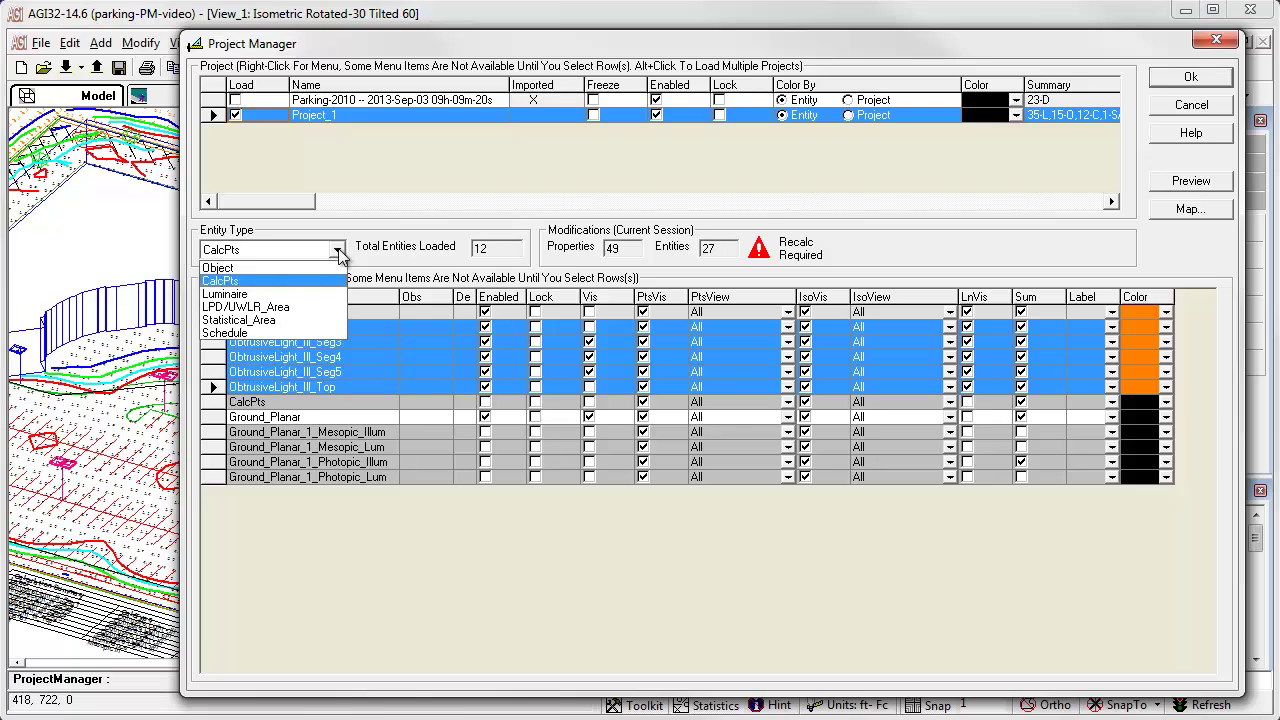